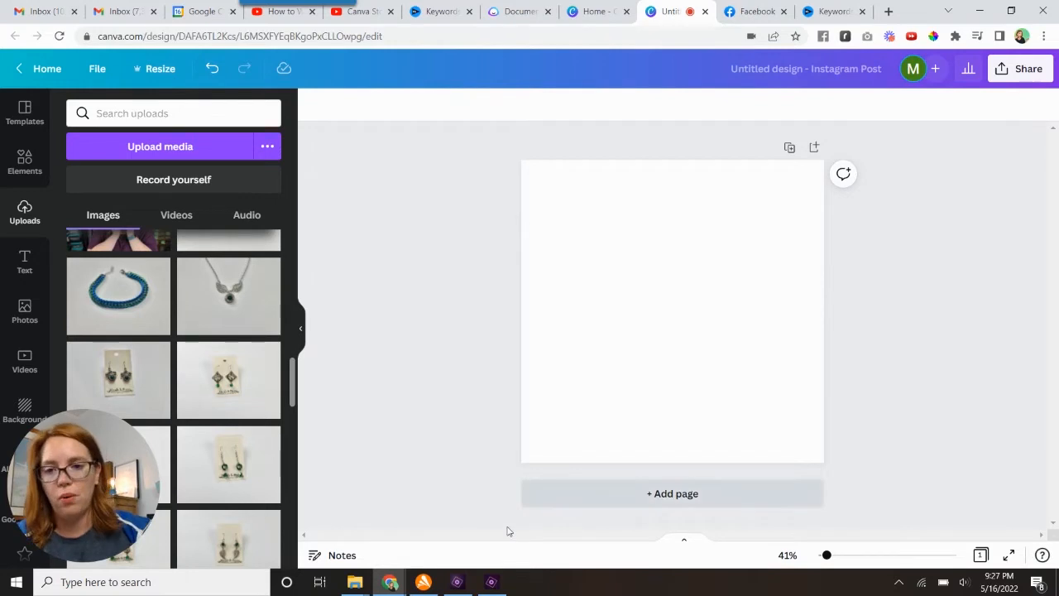
- Add the winged necklace photo from the uploads to the blank design and duplicate the page
left_click(222, 318)
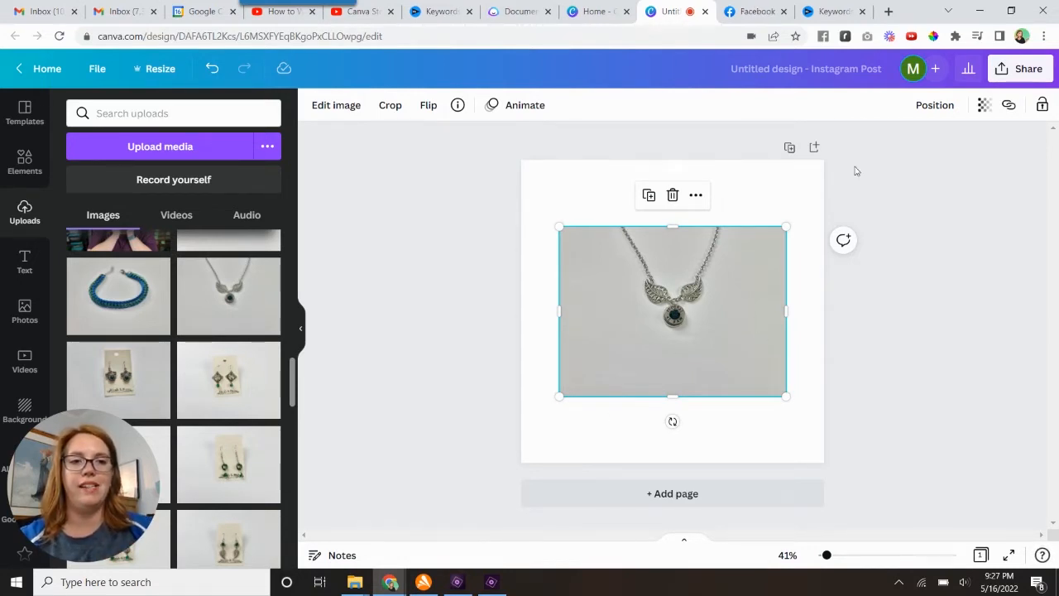
left_click(790, 147)
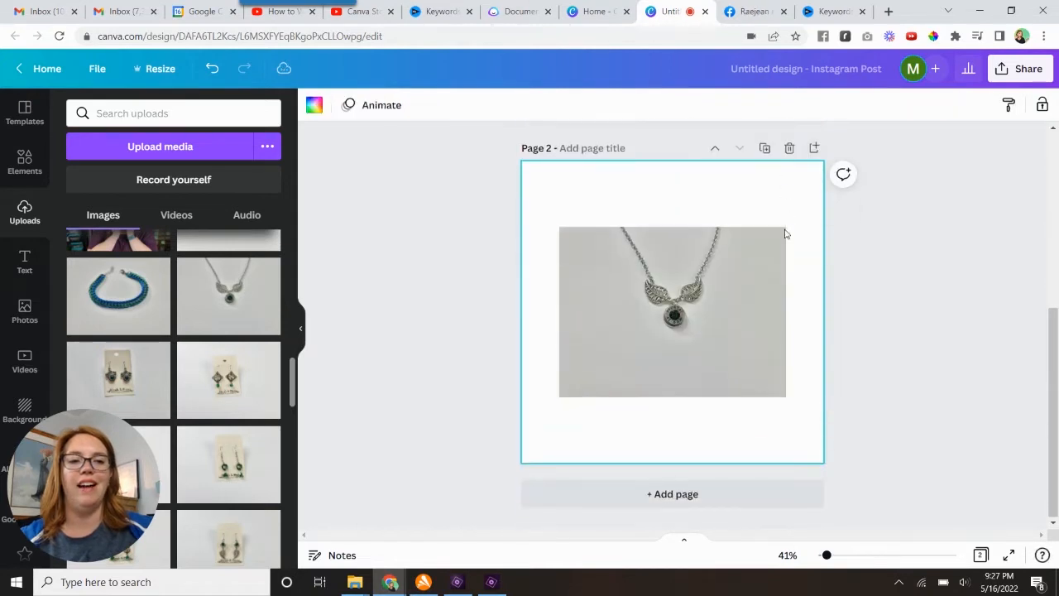
- Open the image editing options for the necklace photo on page 1
scroll(787, 305, "up", 5)
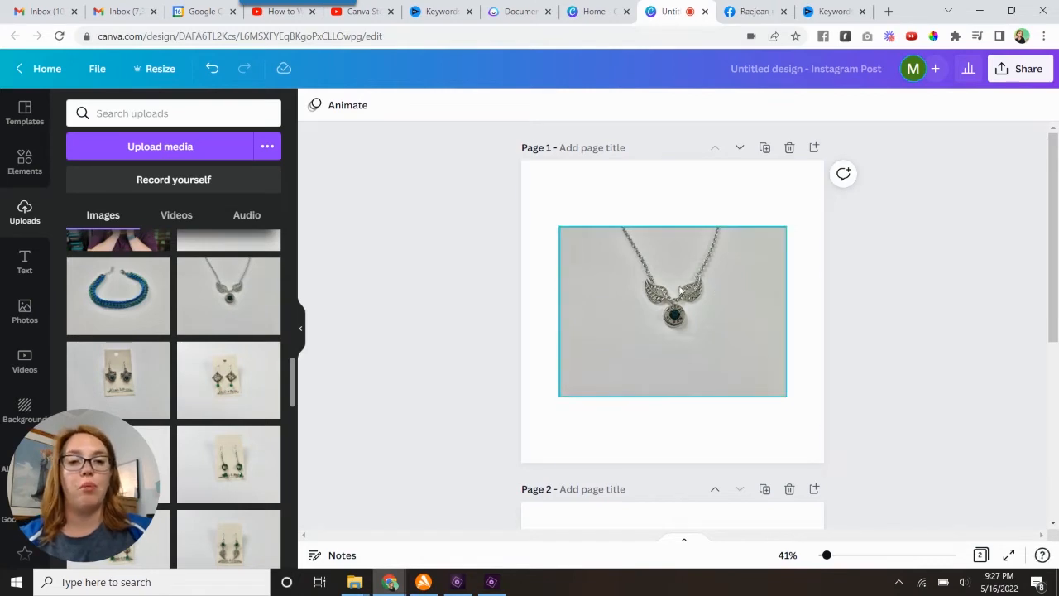
left_click(685, 289)
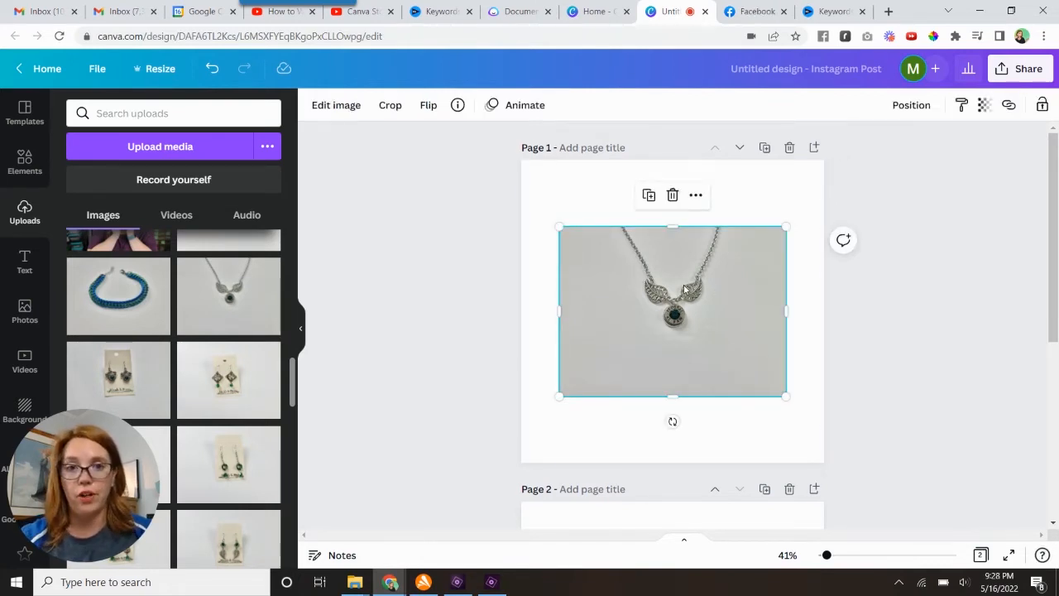
left_click(337, 108)
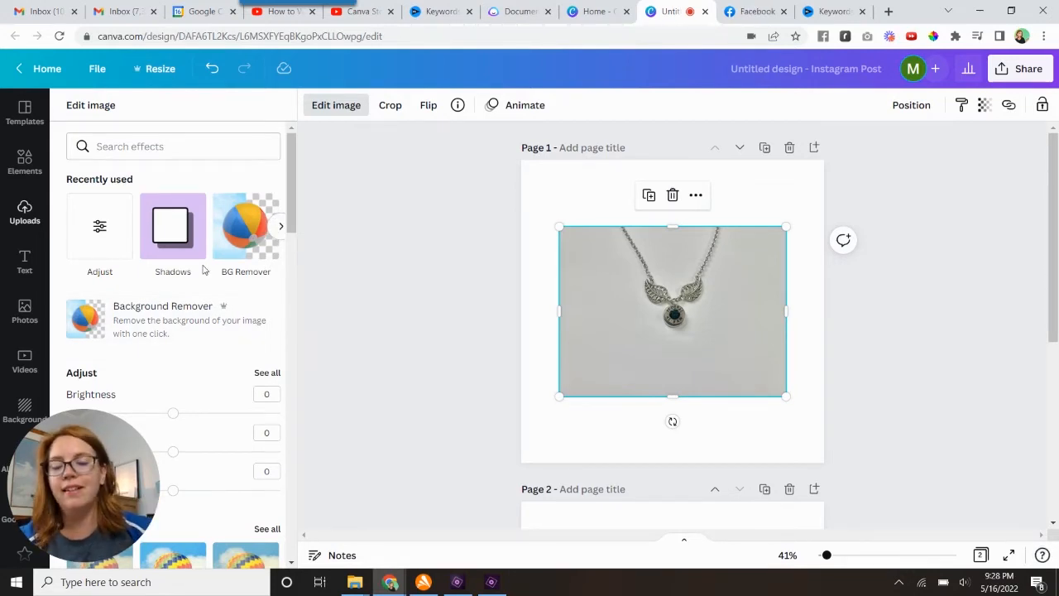
- Examine the image editing options, including the adjustments, filters, shadows, frames and suggested effects
scroll(224, 264, "down", 2)
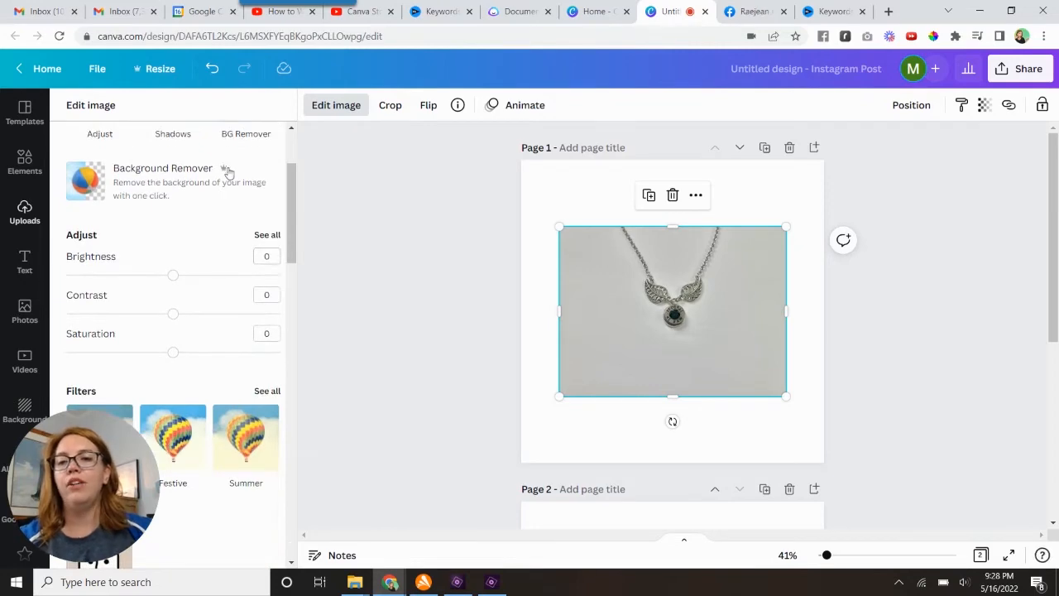
scroll(227, 170, "up", 2)
scroll(229, 171, "down", 2)
scroll(230, 171, "down", 9)
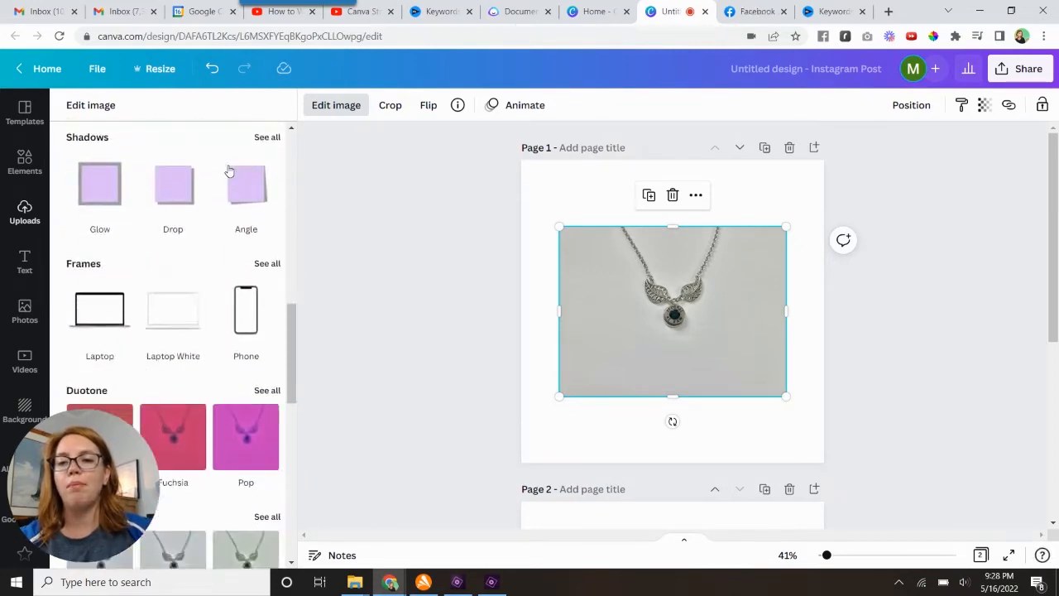
scroll(230, 171, "down", 7)
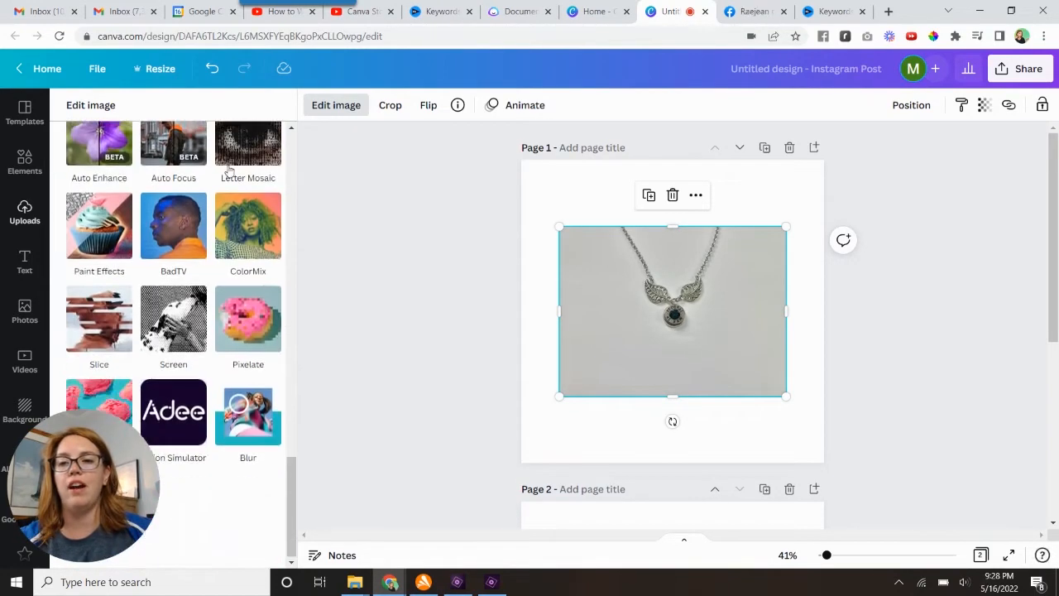
scroll(229, 171, "up", 3)
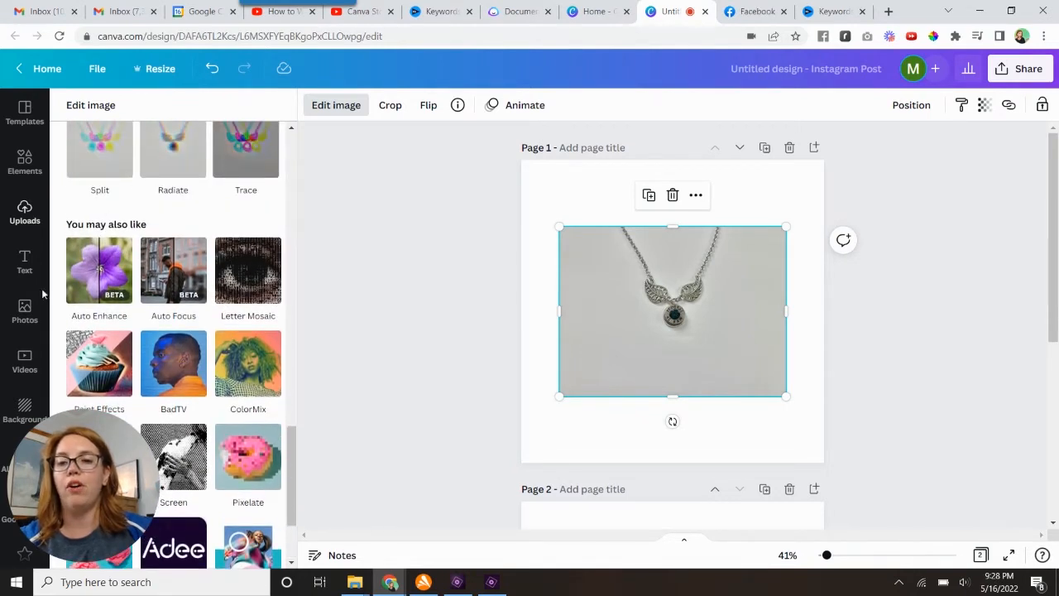
scroll(187, 370, "down", 3)
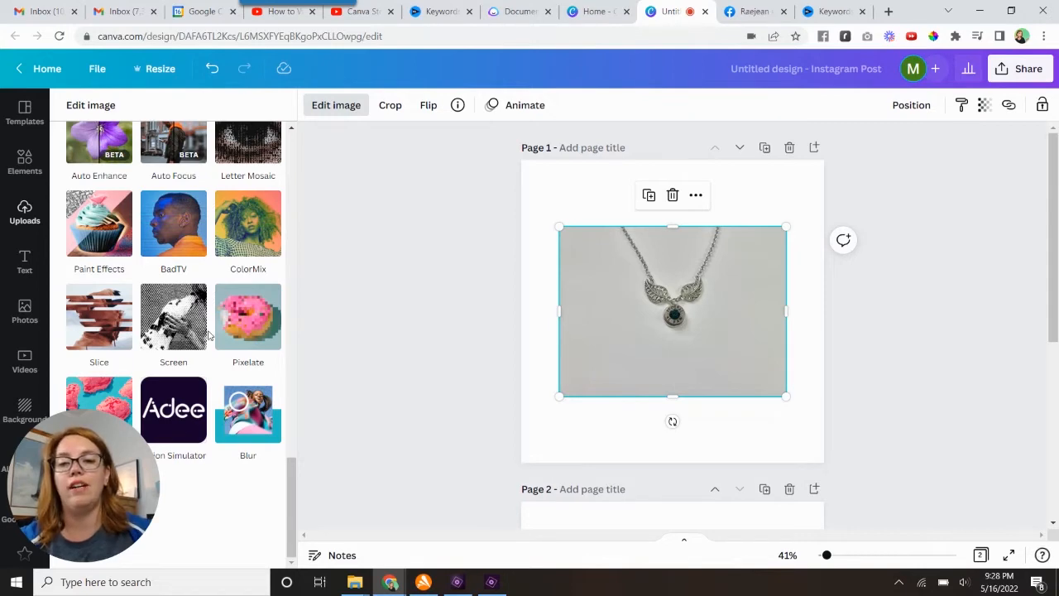
scroll(195, 355, "up", 10)
scroll(208, 335, "up", 2)
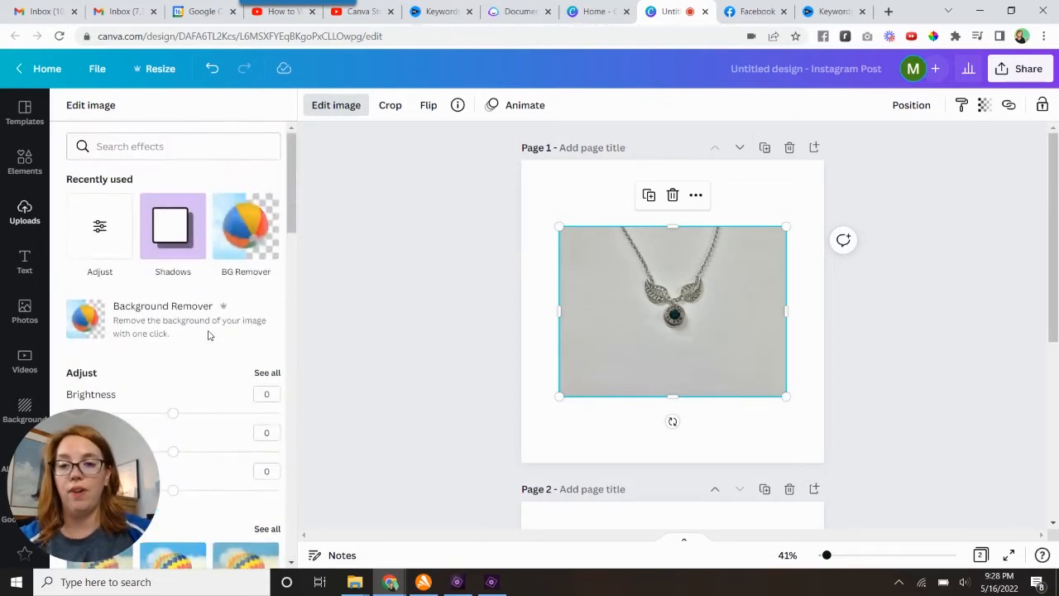
- Remove the background from the page 1 necklace photo with Background Remover and apply the result
left_click(166, 317)
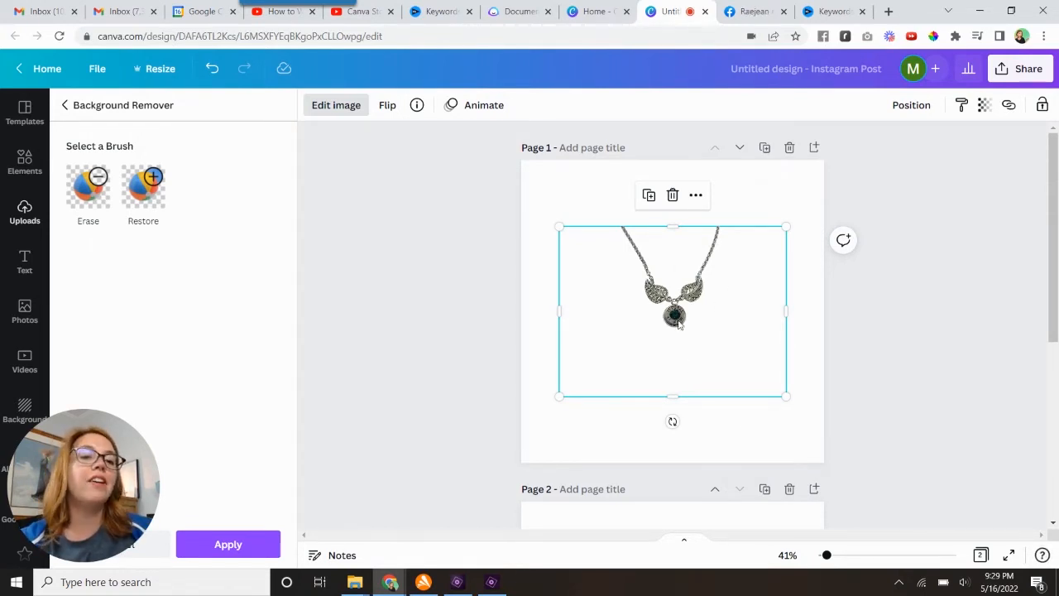
left_click(229, 548)
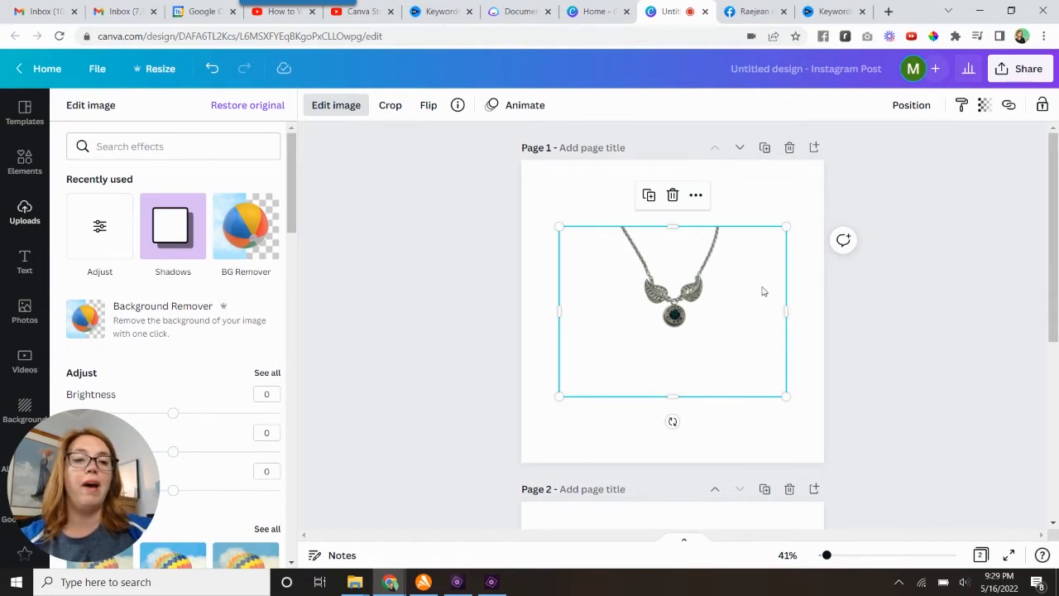
left_click(997, 338)
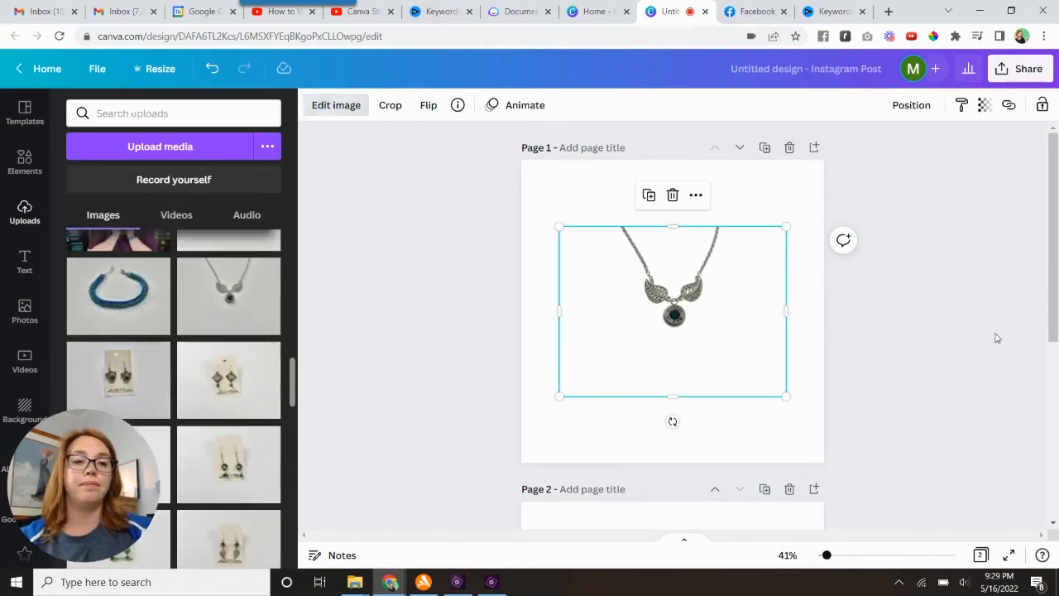
left_click(940, 273)
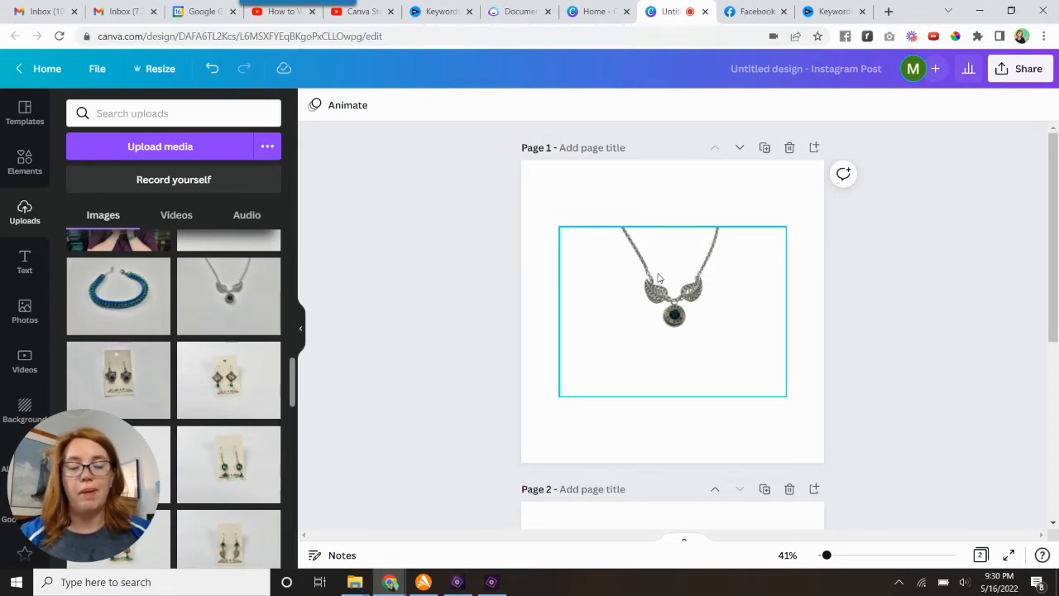
- Add a Drop shadow to the cut-out necklace on page 1 and open the shadow's settings
left_click(679, 328)
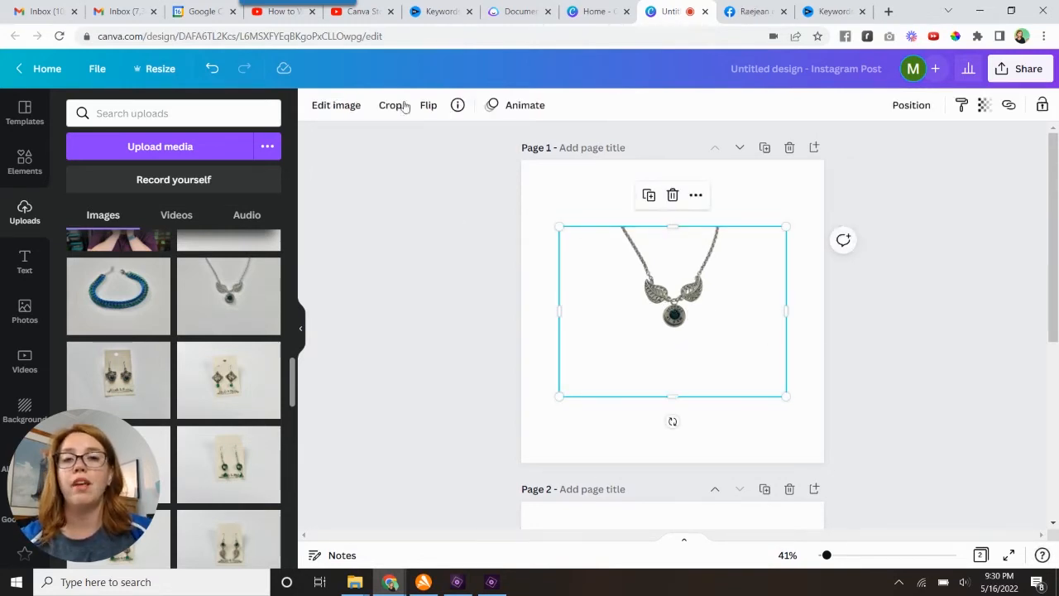
left_click(326, 111)
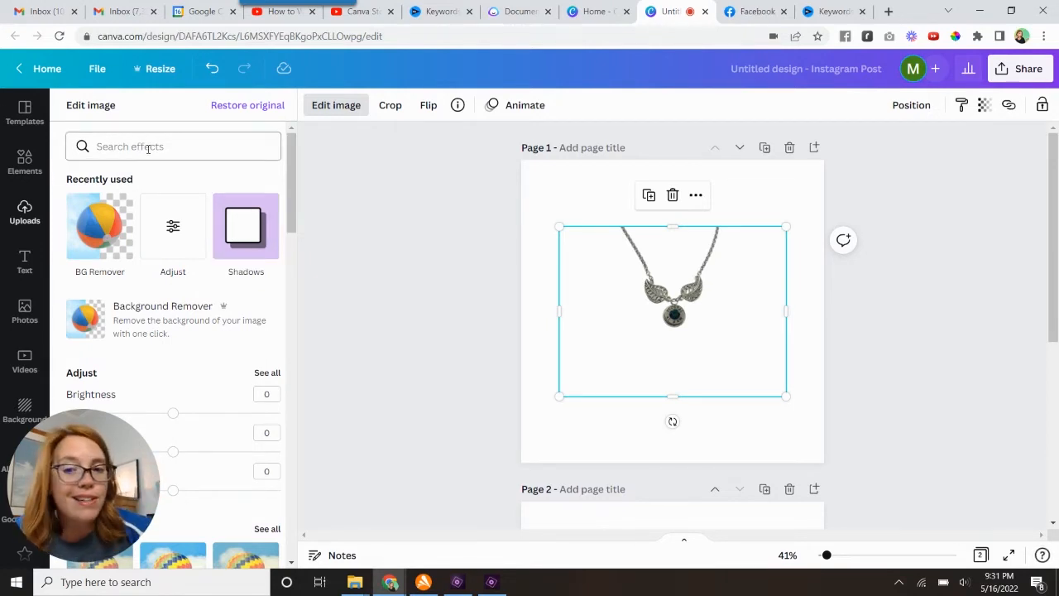
left_click(241, 224)
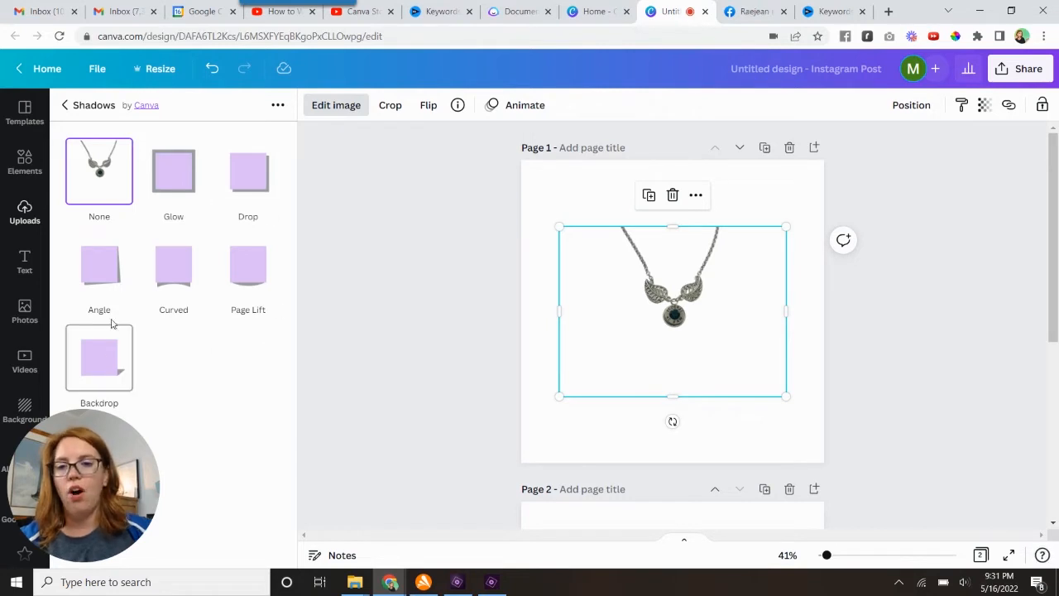
left_click(251, 161)
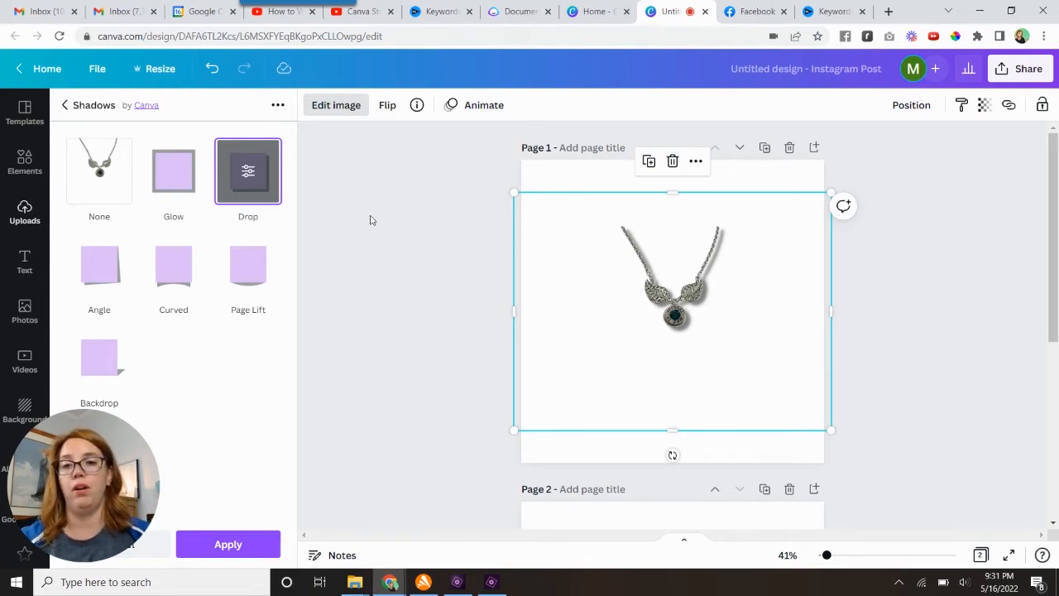
left_click(252, 180)
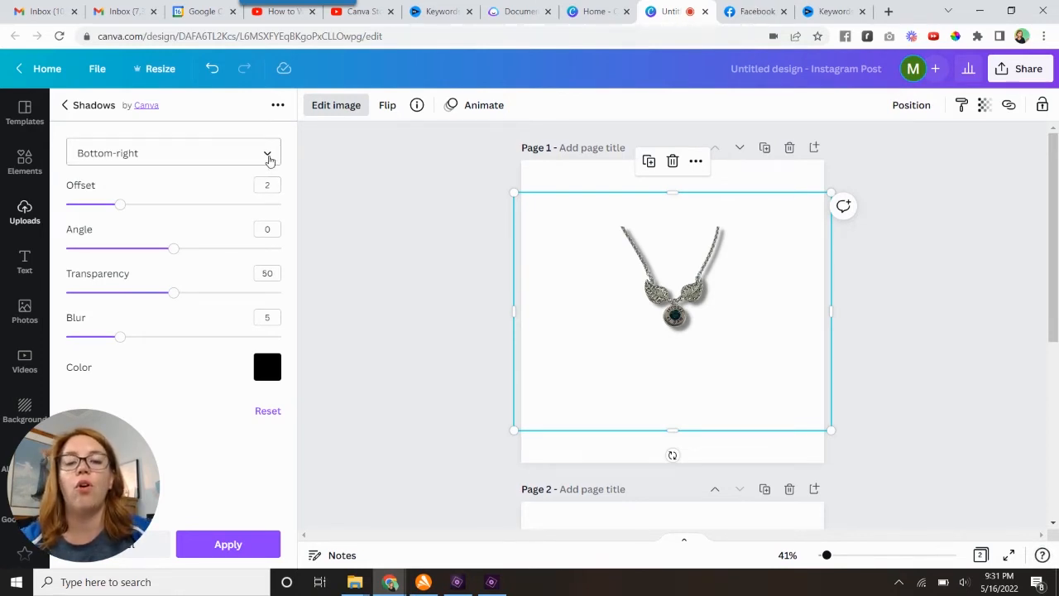
- Try the drop shadow directions Top, Top-right, Right and Bottom-right in turn on the necklace
left_click(173, 161)
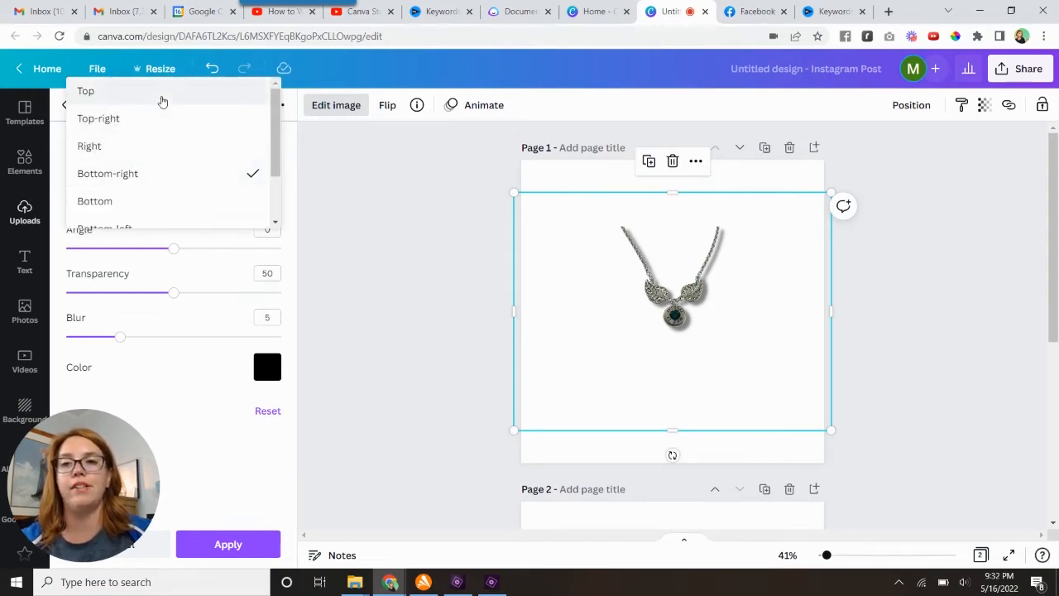
left_click(162, 100)
left_click(194, 160)
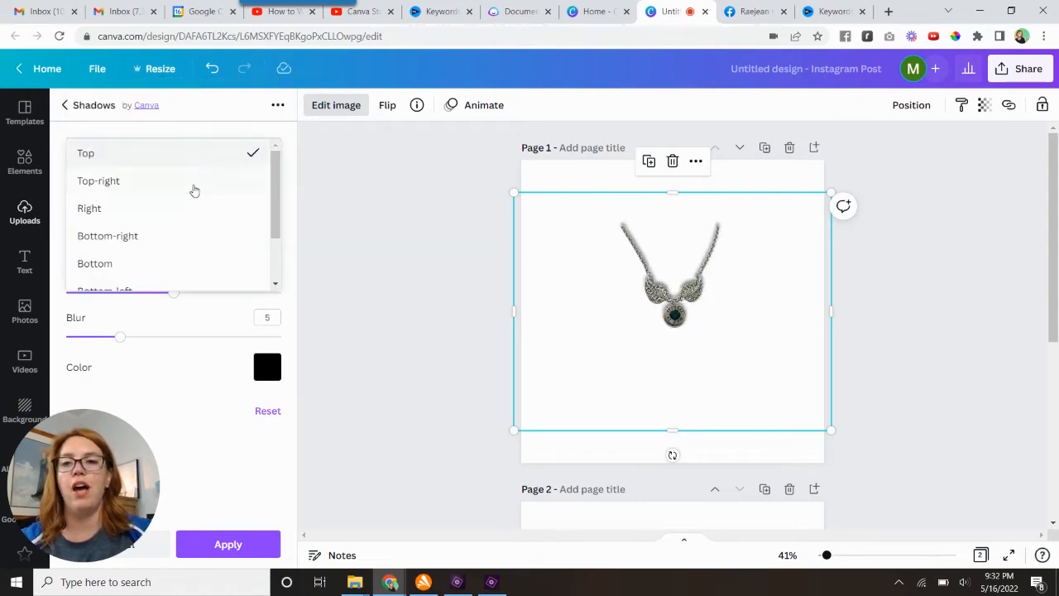
left_click(194, 190)
left_click(184, 161)
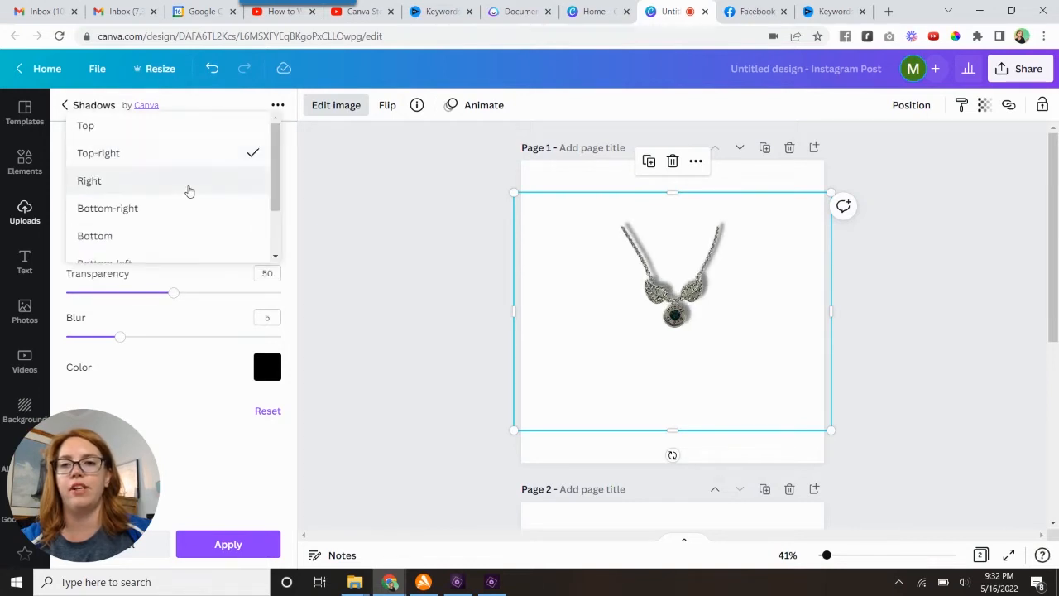
left_click(189, 182)
left_click(189, 157)
left_click(194, 180)
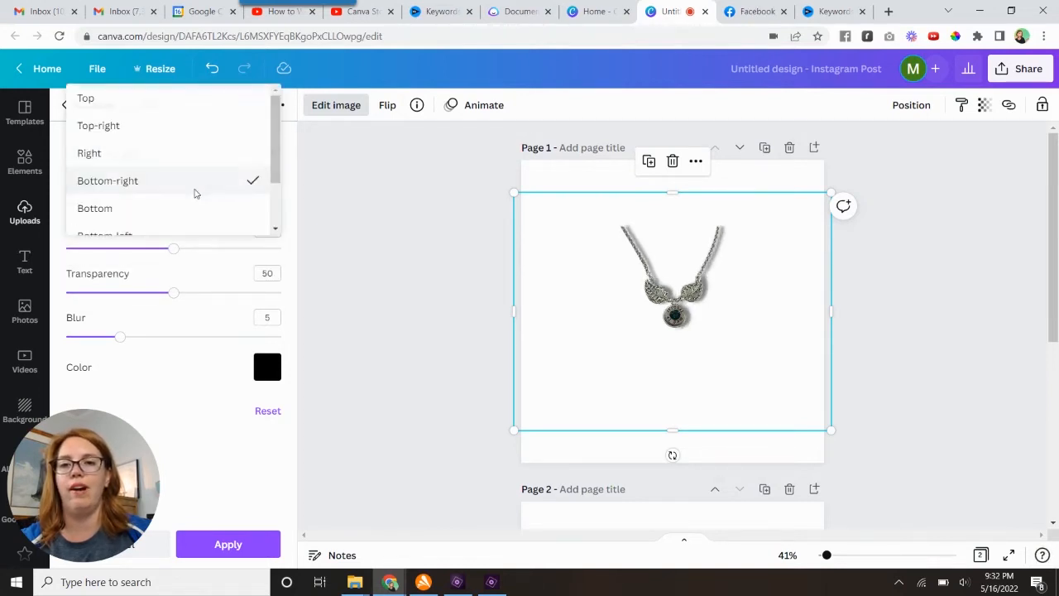
- Try the drop shadow directions Bottom, Bottom-left and Left, and set the direction back to Bottom-right
left_click(177, 160)
left_click(173, 201)
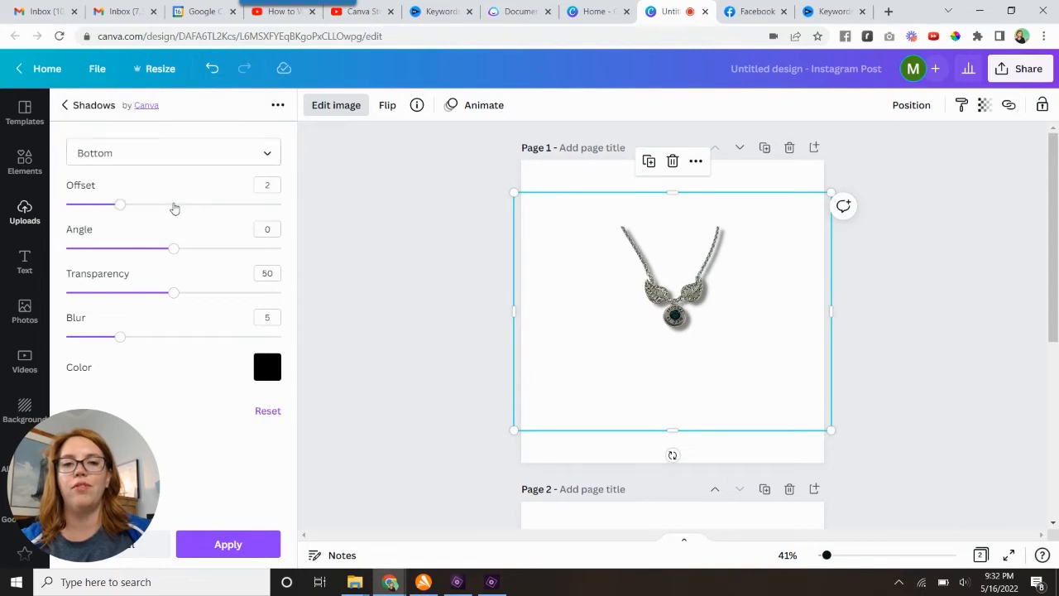
left_click(176, 158)
scroll(177, 207, "down", 2)
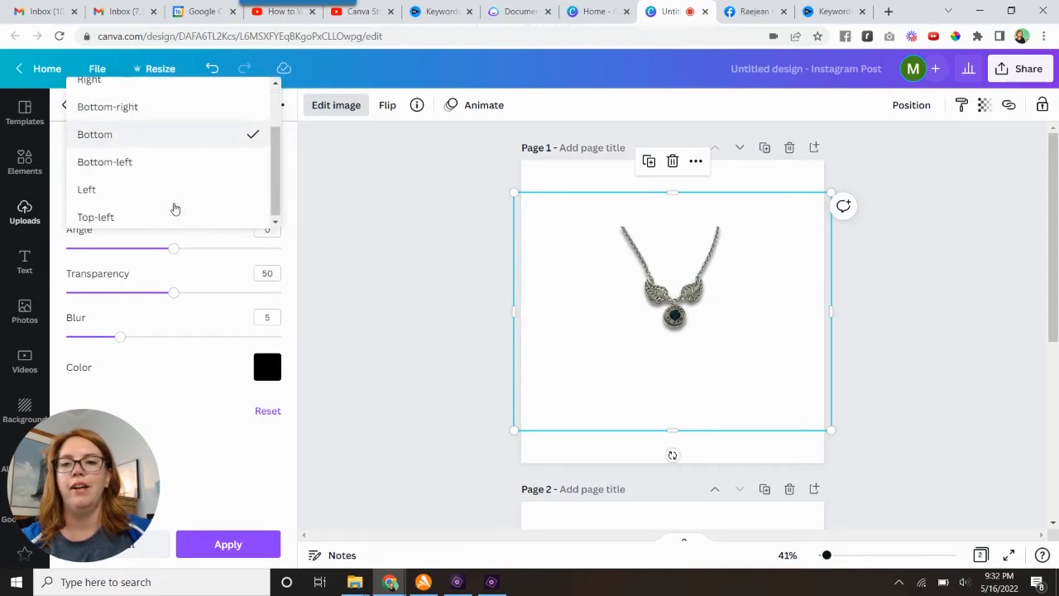
left_click(163, 162)
left_click(164, 159)
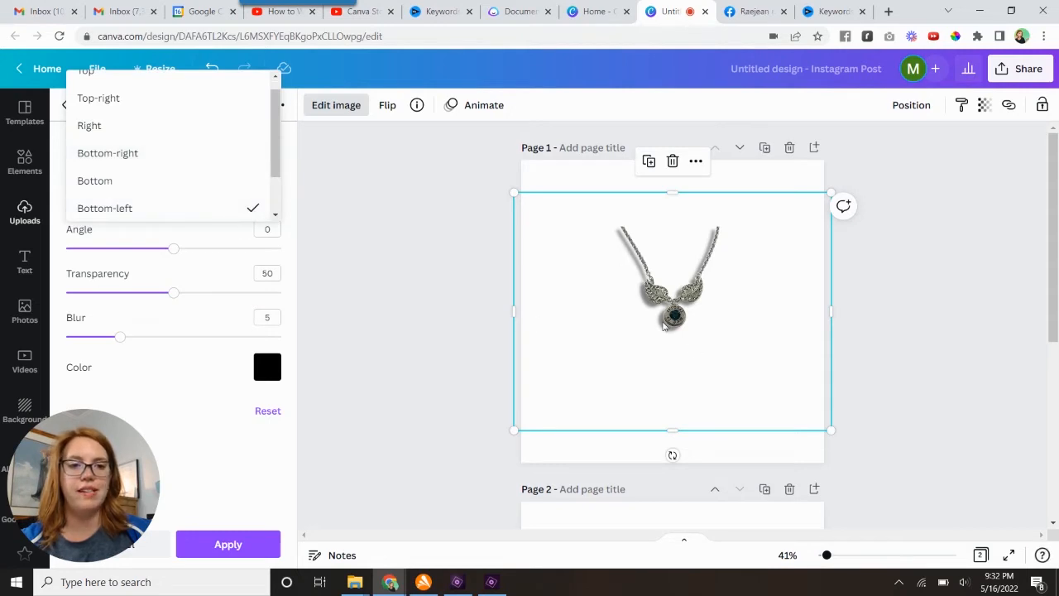
scroll(170, 199, "down", 2)
left_click(166, 184)
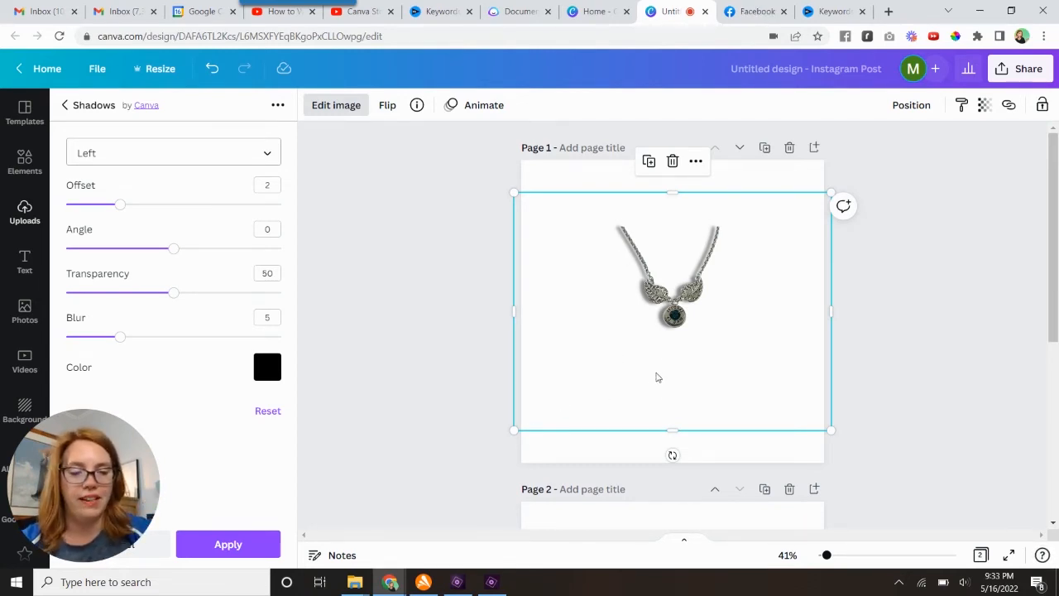
left_click(263, 157)
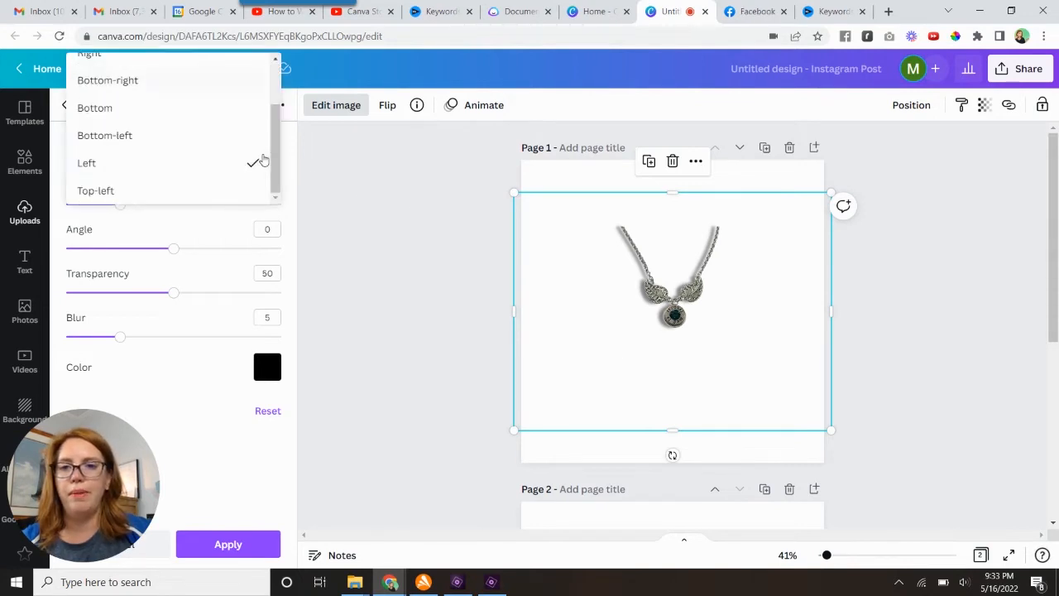
left_click(218, 82)
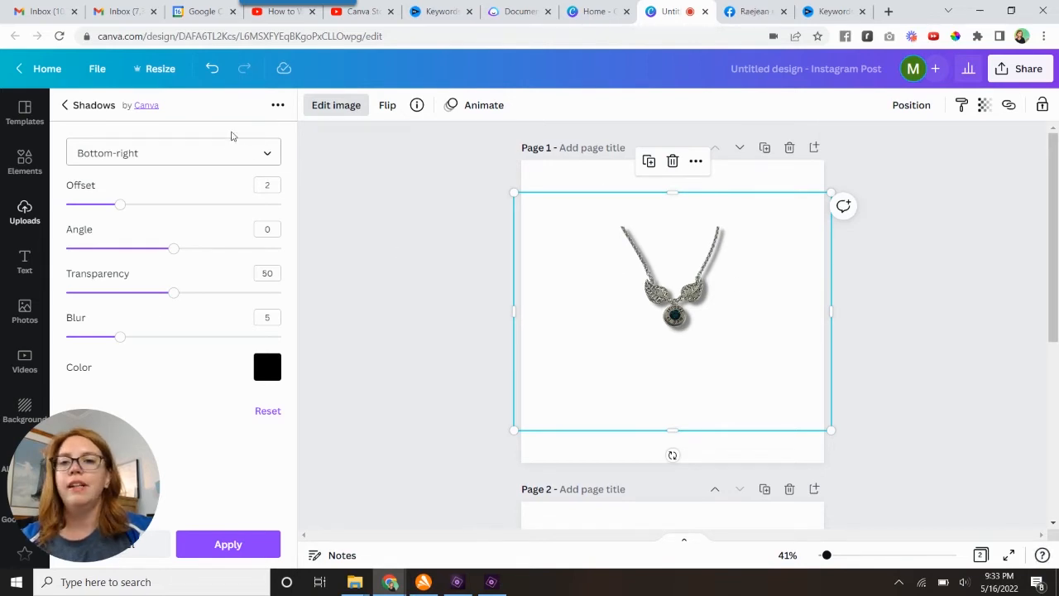
- Set the necklace's drop shadow offset to 8 and its direction to Top
left_click(120, 206)
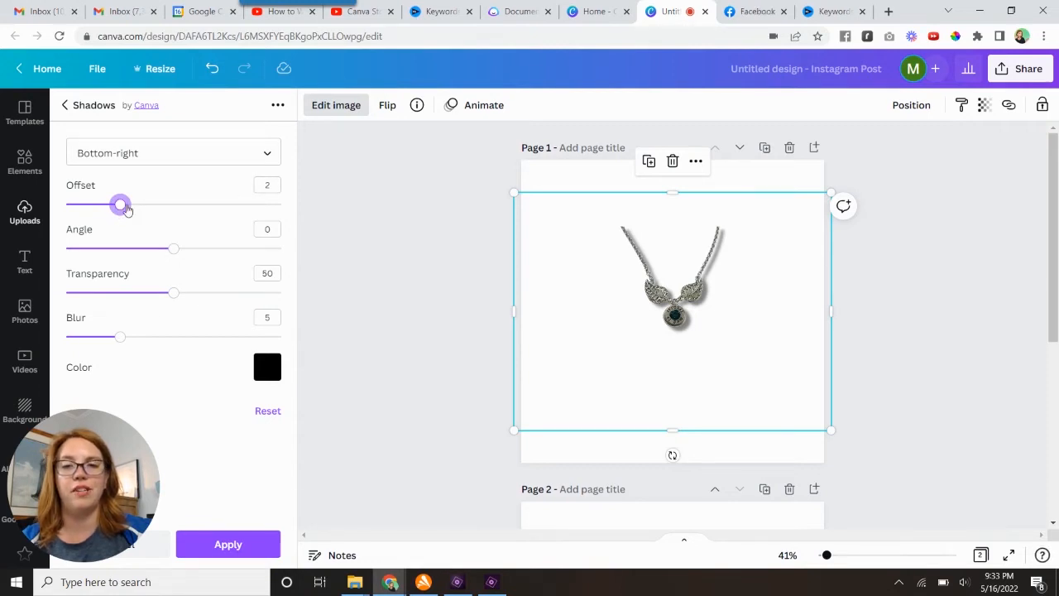
left_click_drag(121, 205, 237, 215)
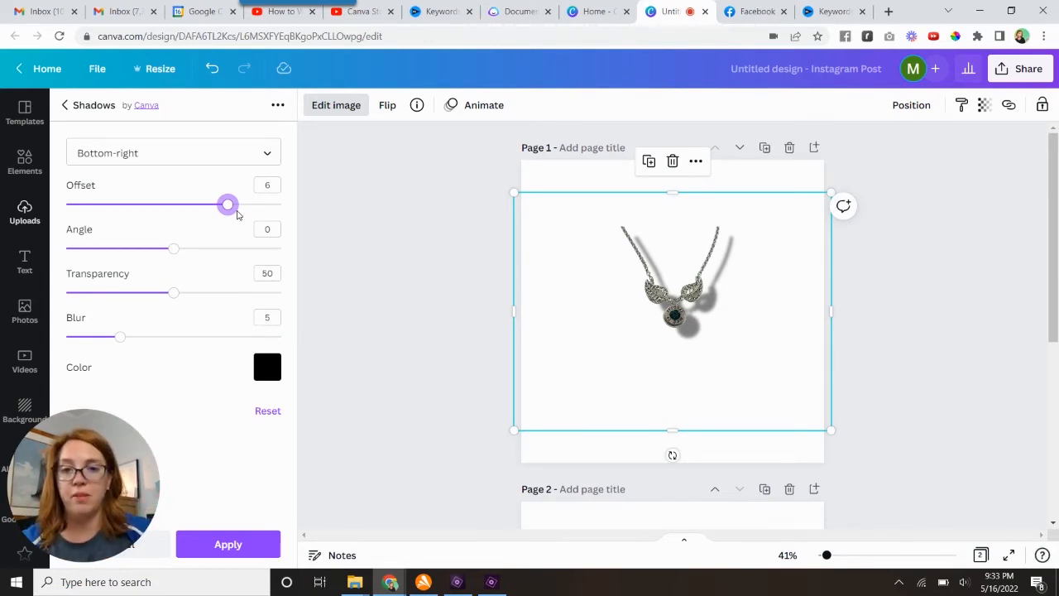
left_click_drag(235, 207, 282, 208)
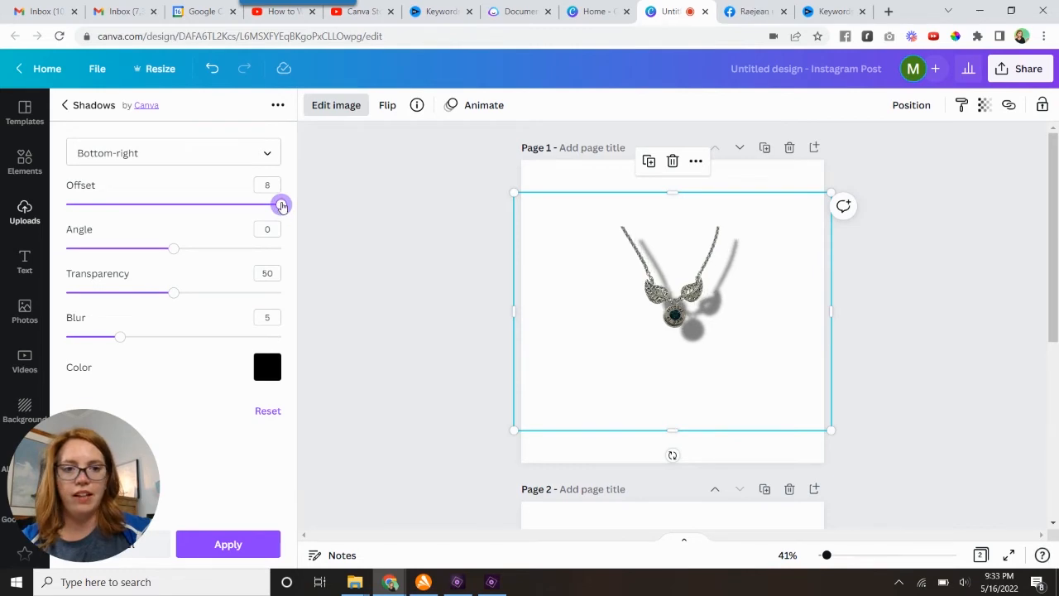
left_click(258, 158)
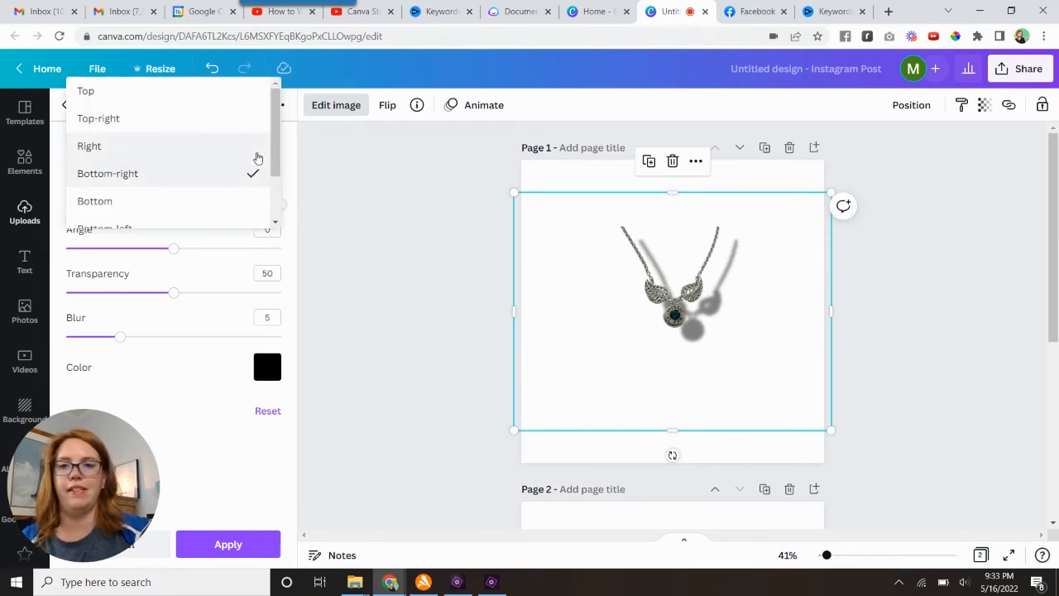
left_click(224, 105)
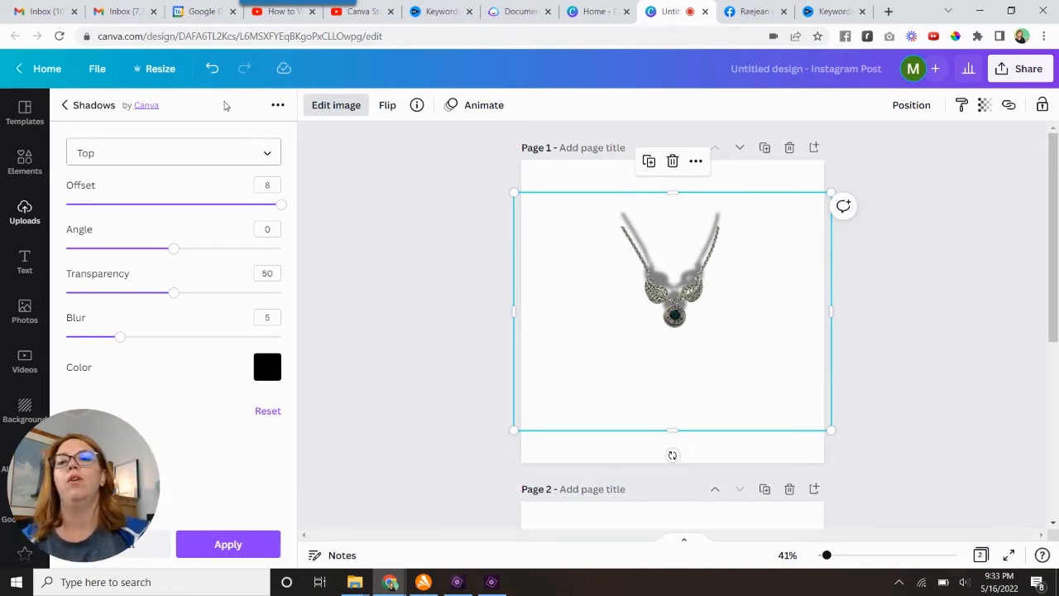
- Try the drop shadow direction Bottom on the necklace, and set the direction back to Bottom-right
left_click(218, 155)
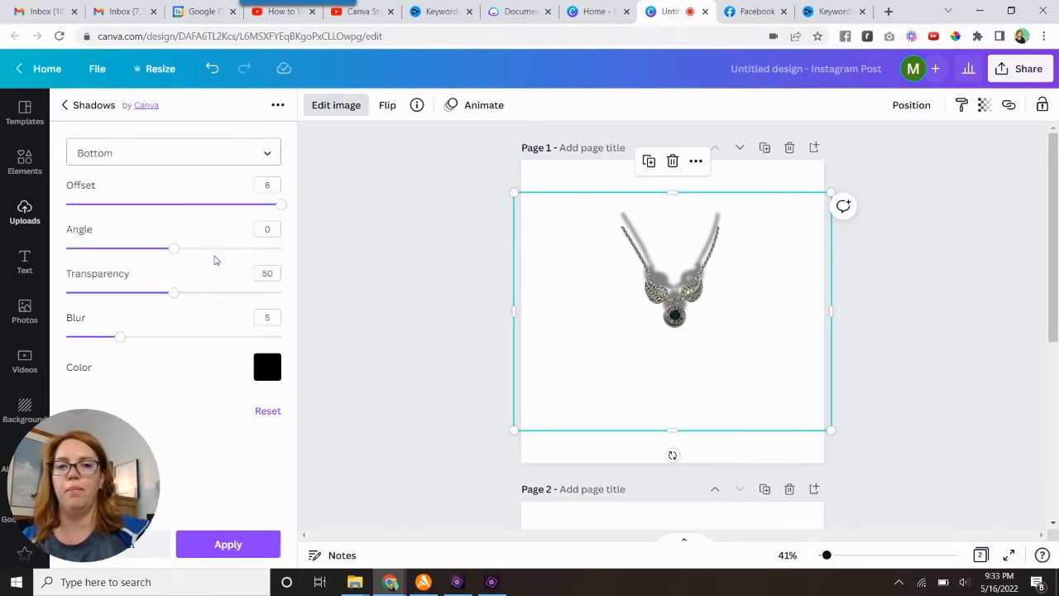
left_click(215, 262)
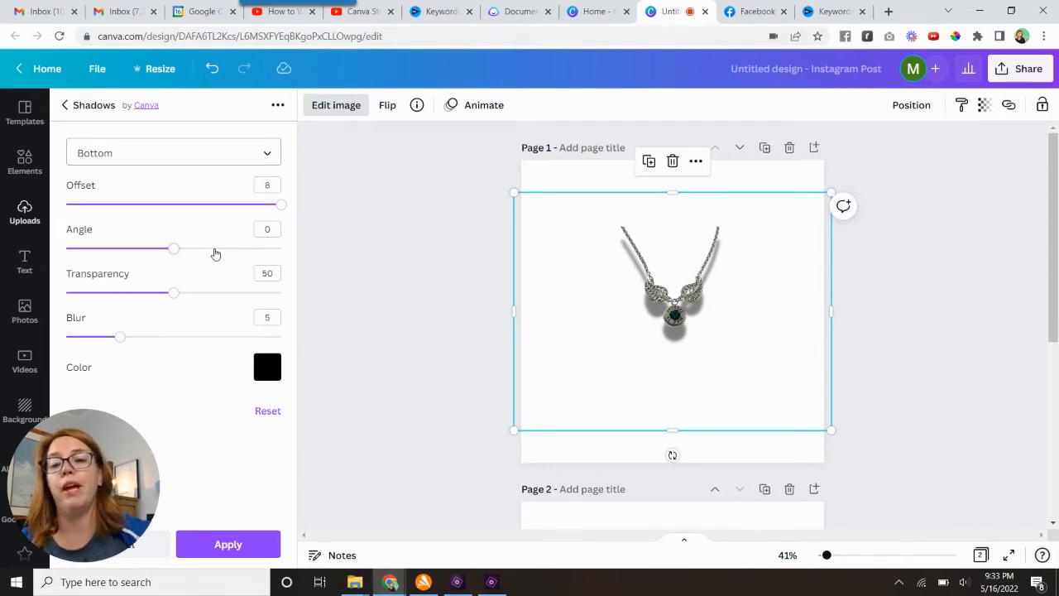
left_click(155, 153)
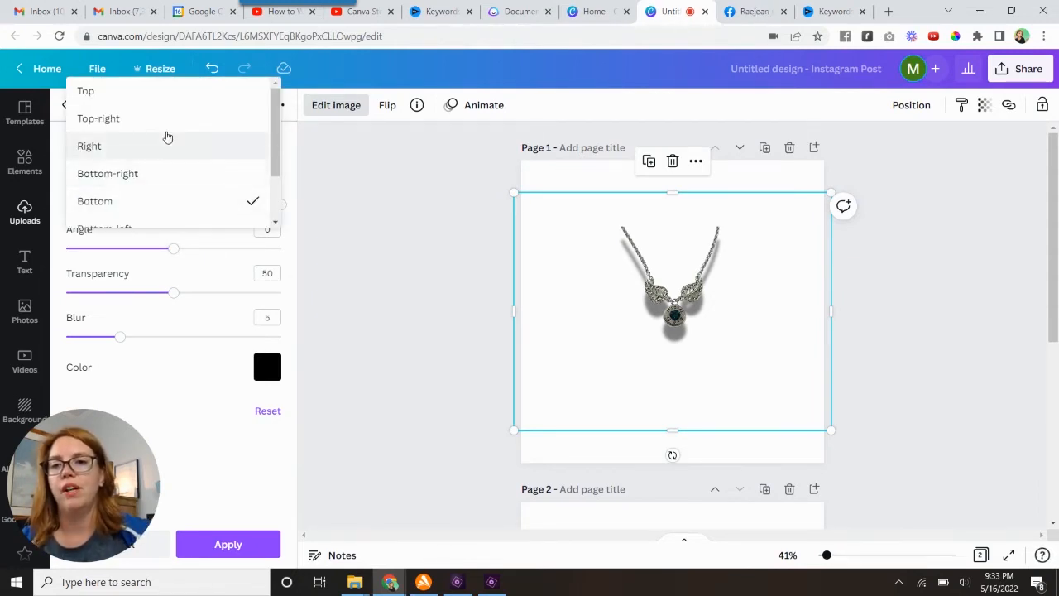
left_click(165, 174)
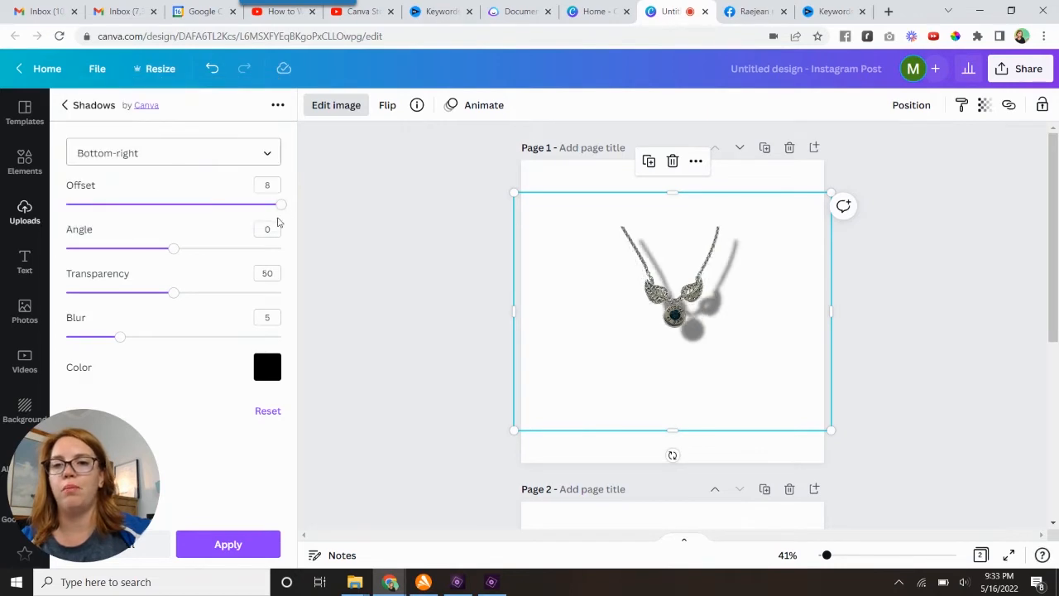
- Try the necklace's drop shadow offset at 0 and 1, and set it to 2
left_click_drag(281, 211, 70, 215)
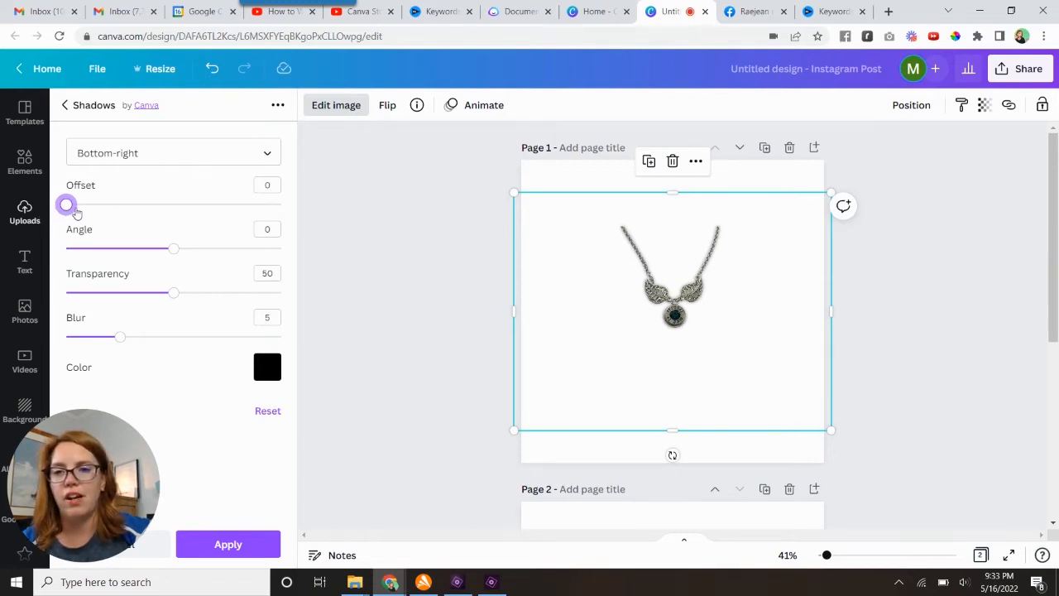
left_click_drag(73, 210, 84, 212)
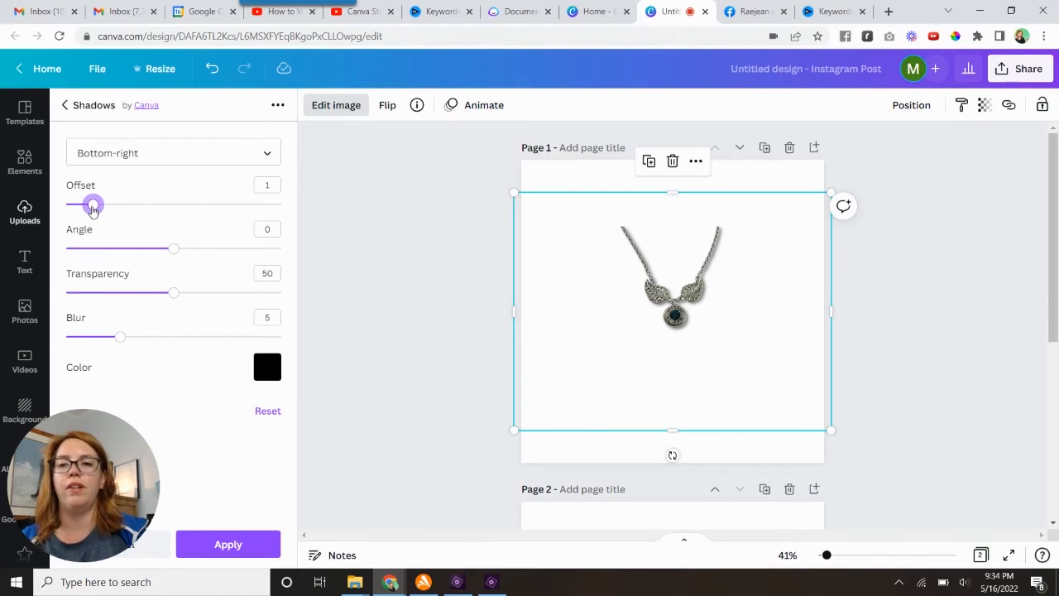
left_click_drag(103, 210, 110, 210)
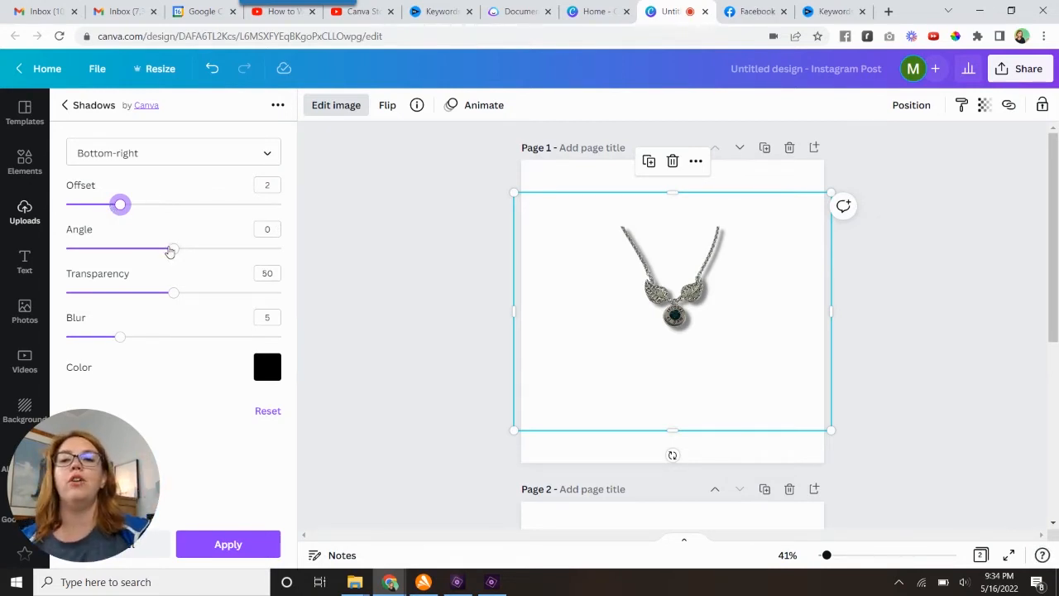
- Try the drop shadow angle at 5 and -5, and return it to 0
left_click_drag(171, 252, 300, 251)
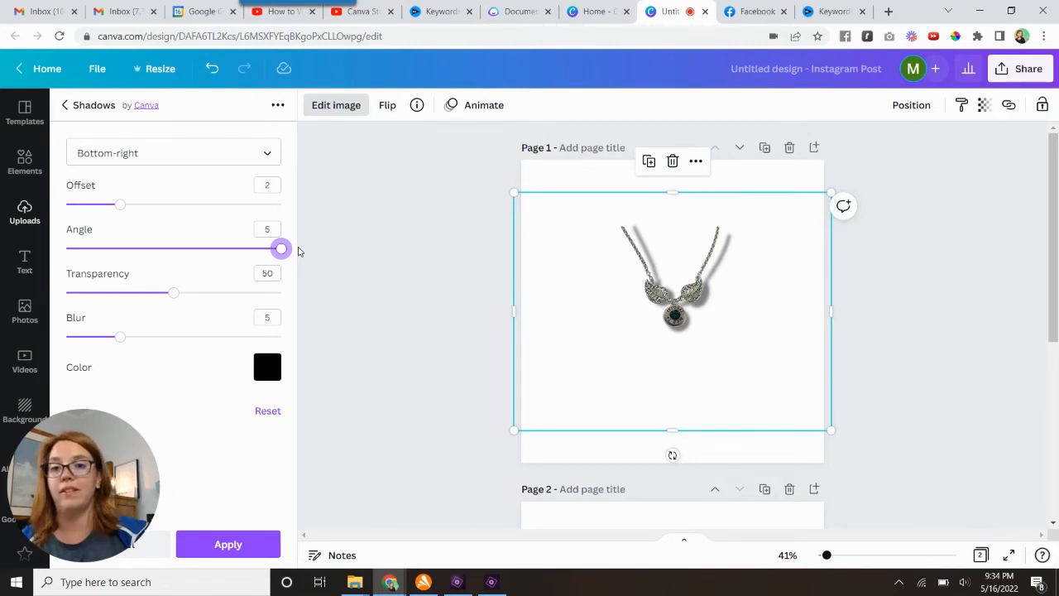
left_click_drag(279, 248, 41, 263)
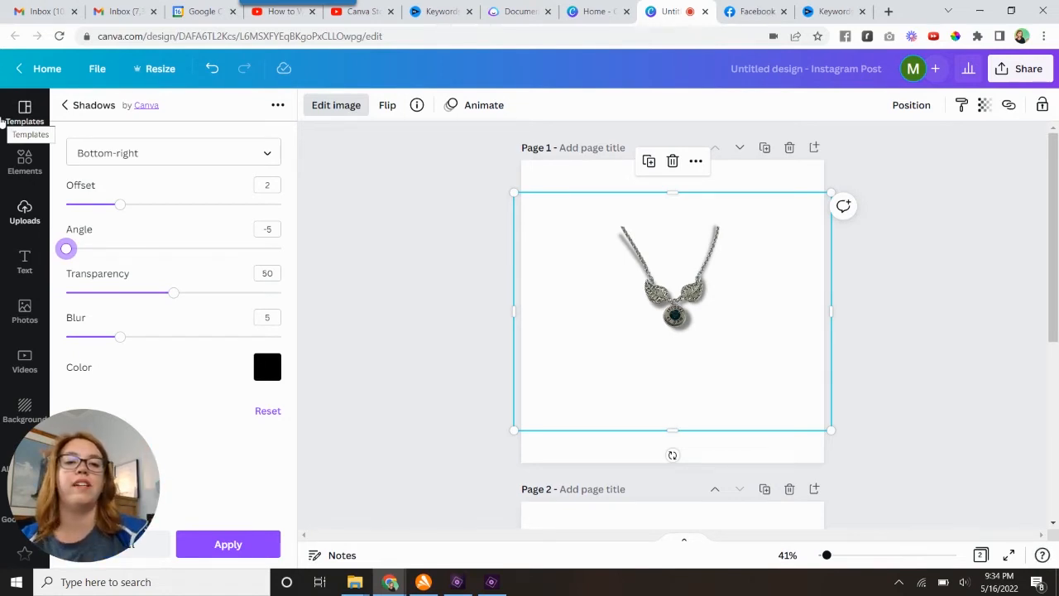
left_click_drag(66, 251, 168, 279)
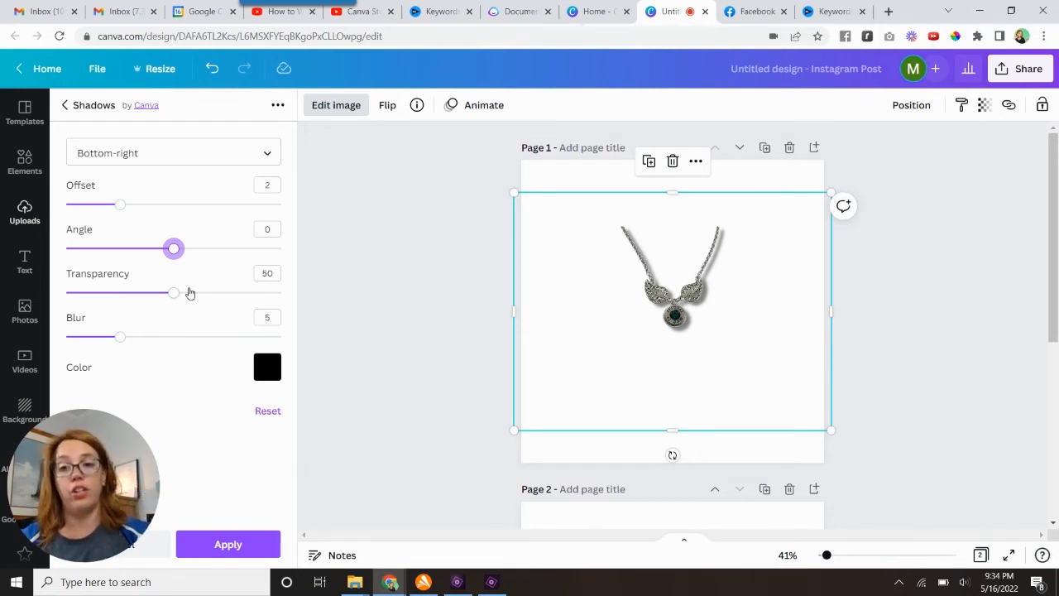
- Try the drop shadow transparency at 100 and 0, and set it to 40
left_click_drag(174, 294, 309, 305)
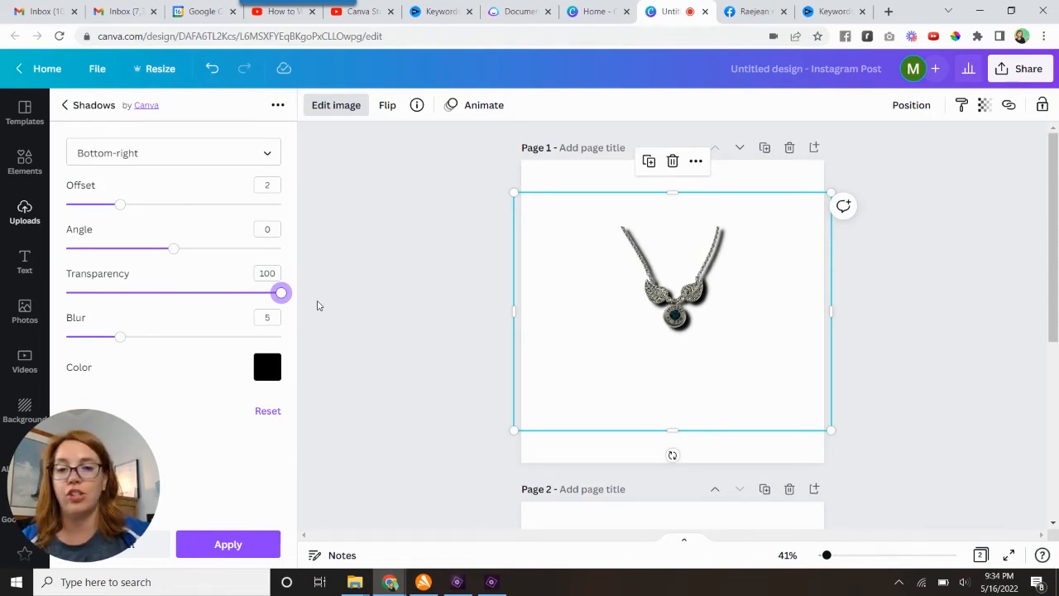
left_click_drag(282, 293, 66, 293)
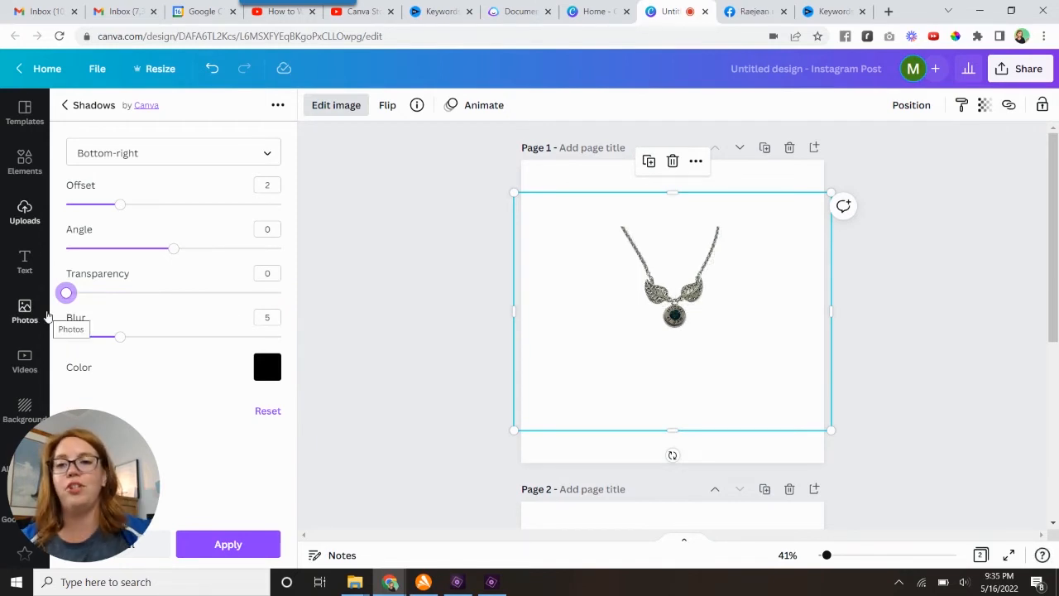
left_click_drag(68, 294, 153, 296)
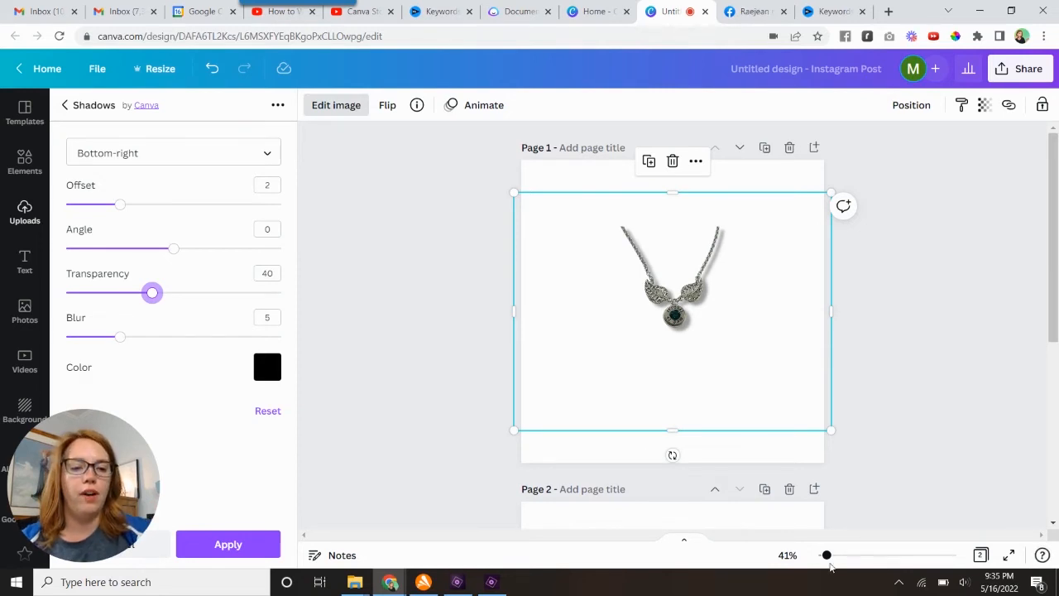
- Try a drop shadow blur of 0 on the necklace, set the blur to 20 and apply the shadow
left_click_drag(827, 556, 845, 556)
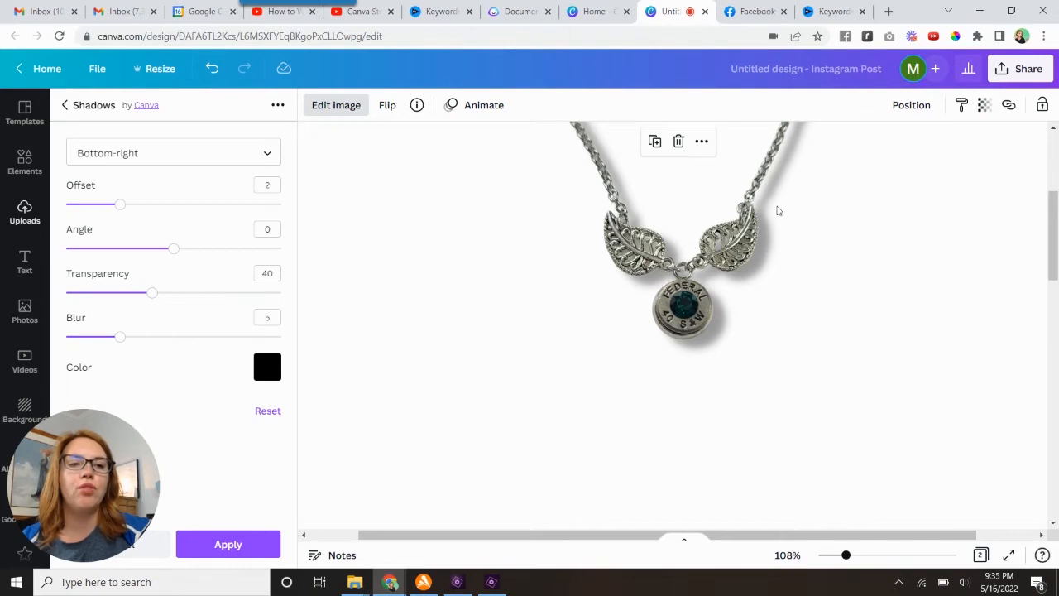
left_click_drag(120, 337, 71, 350)
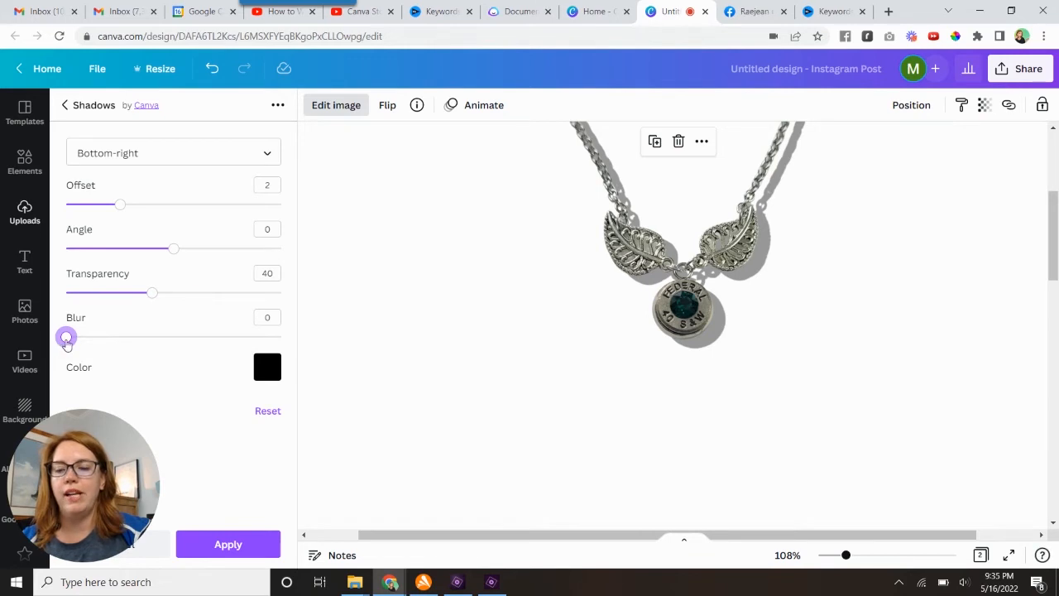
left_click_drag(66, 336, 303, 368)
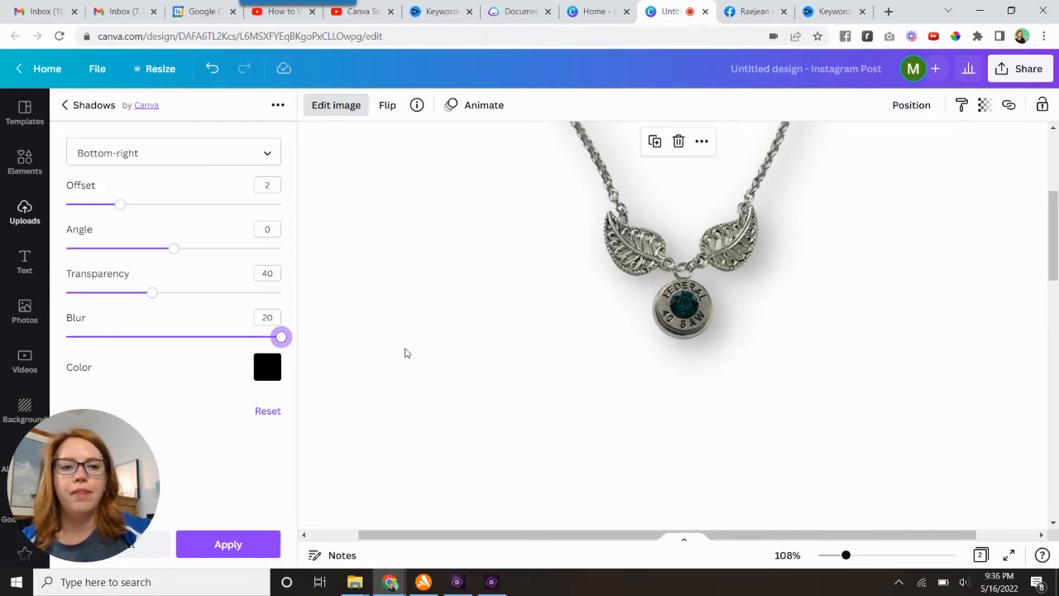
scroll(611, 331, "down", 2)
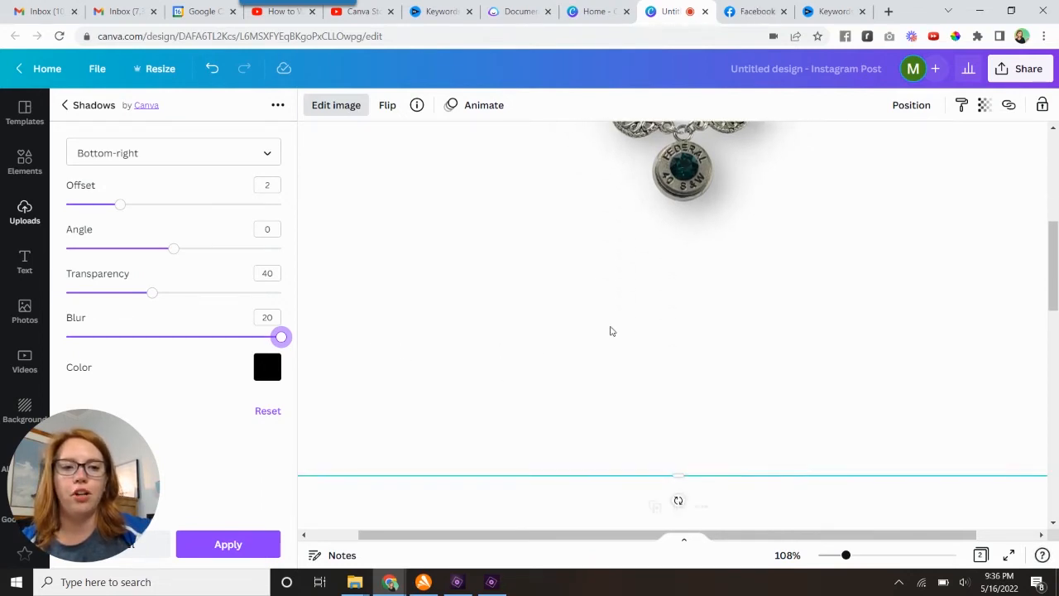
scroll(611, 331, "up", 3)
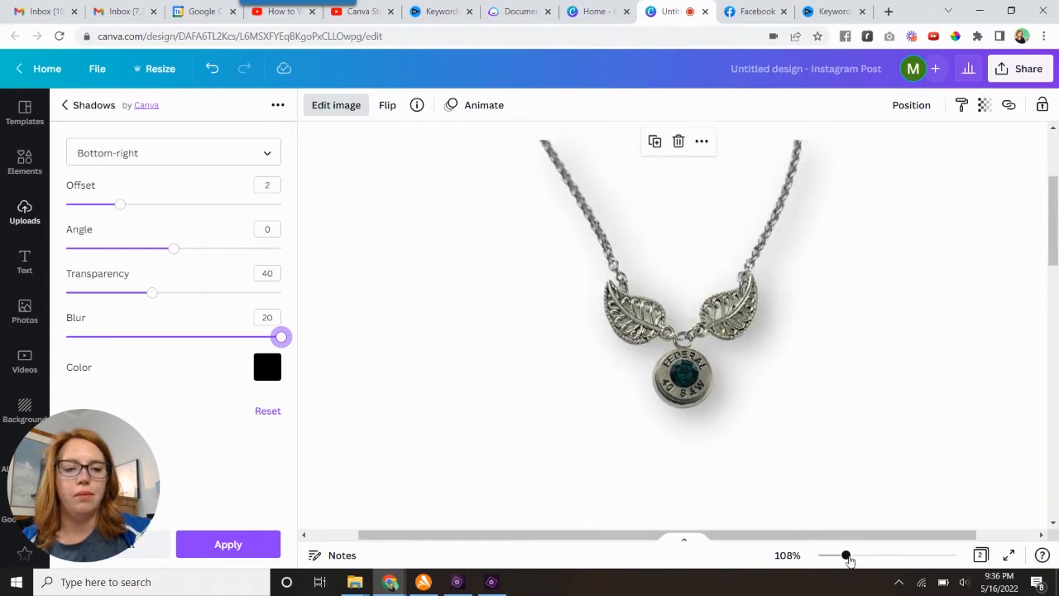
left_click_drag(846, 555, 830, 566)
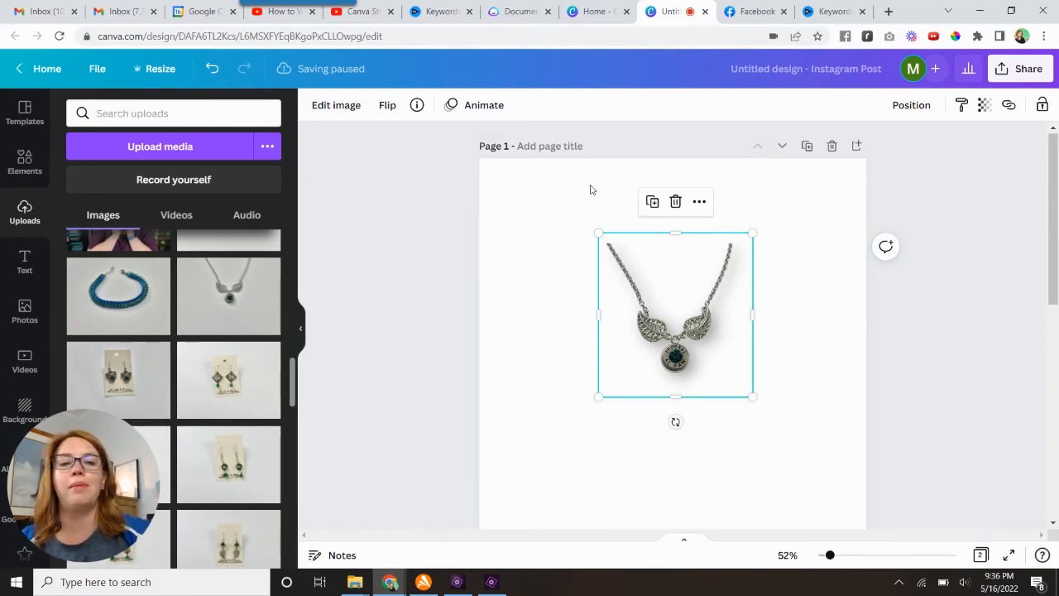
- Undo the applied shadow, and add a fresh Drop shadow to the page 1 necklace with its settings open
left_click(217, 74)
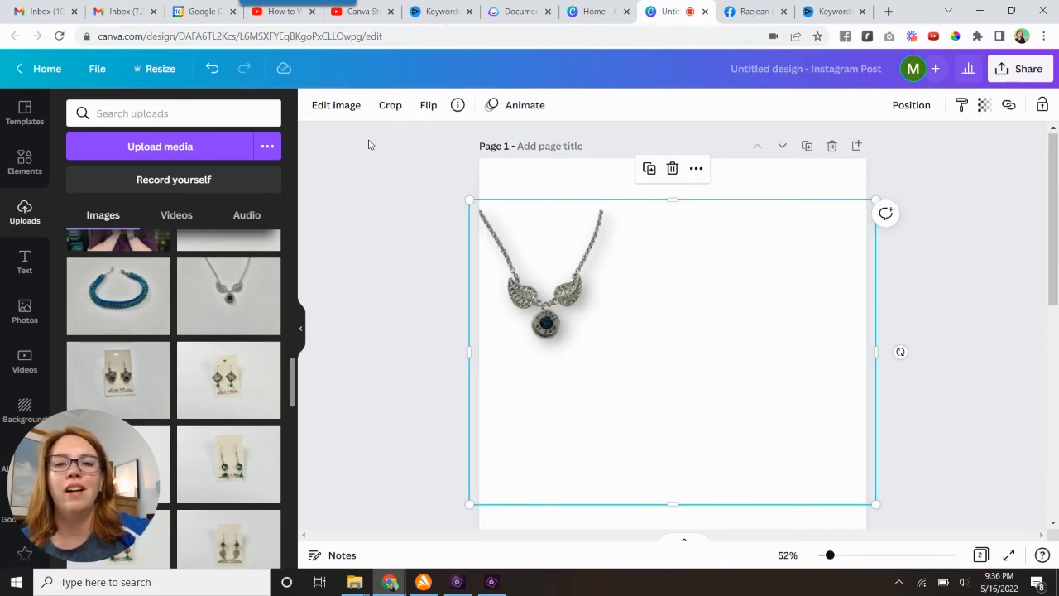
left_click(213, 69)
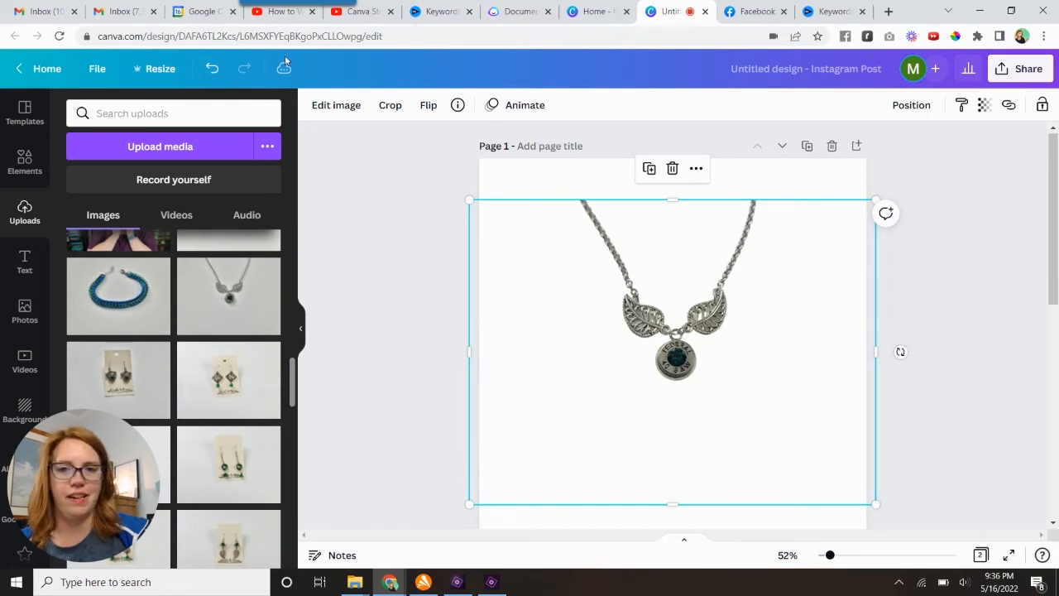
left_click(336, 105)
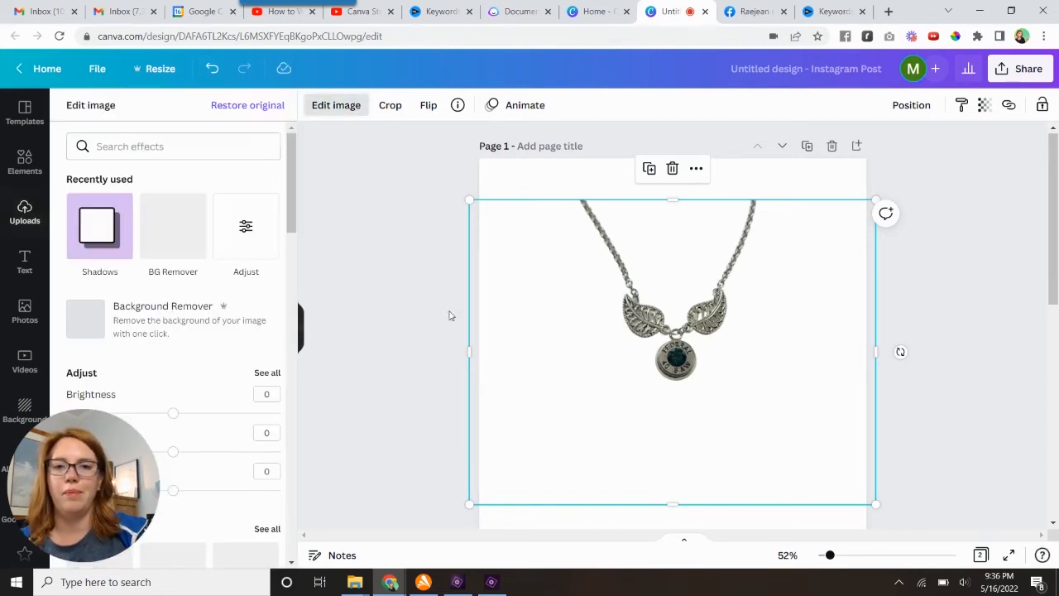
left_click(128, 250)
left_click(248, 171)
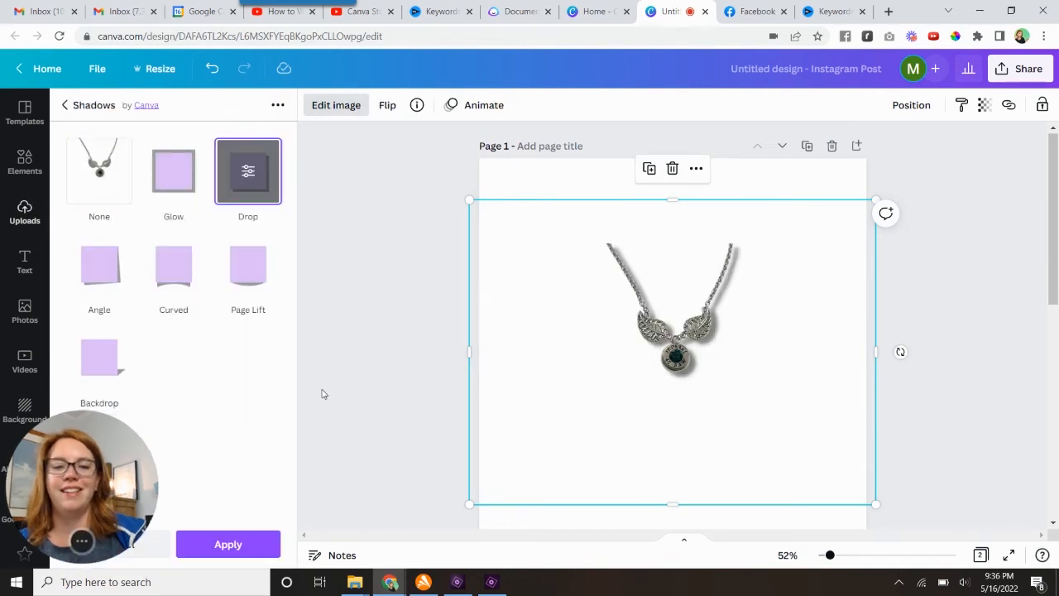
left_click(249, 171)
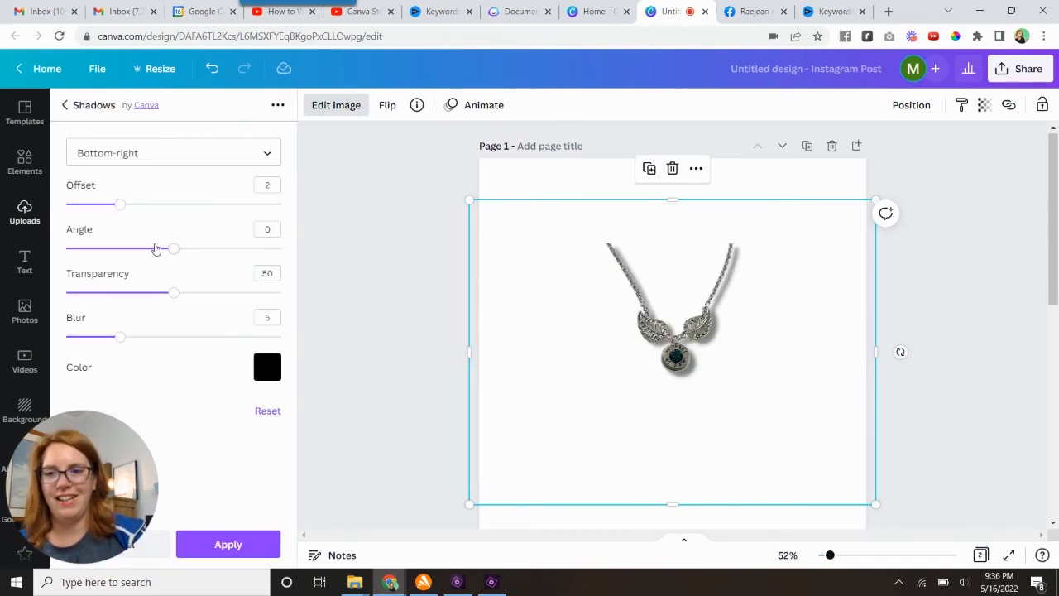
- Set the drop shadow's transparency to 40 and blur to 10, and apply it to the necklace
left_click_drag(171, 292, 153, 300)
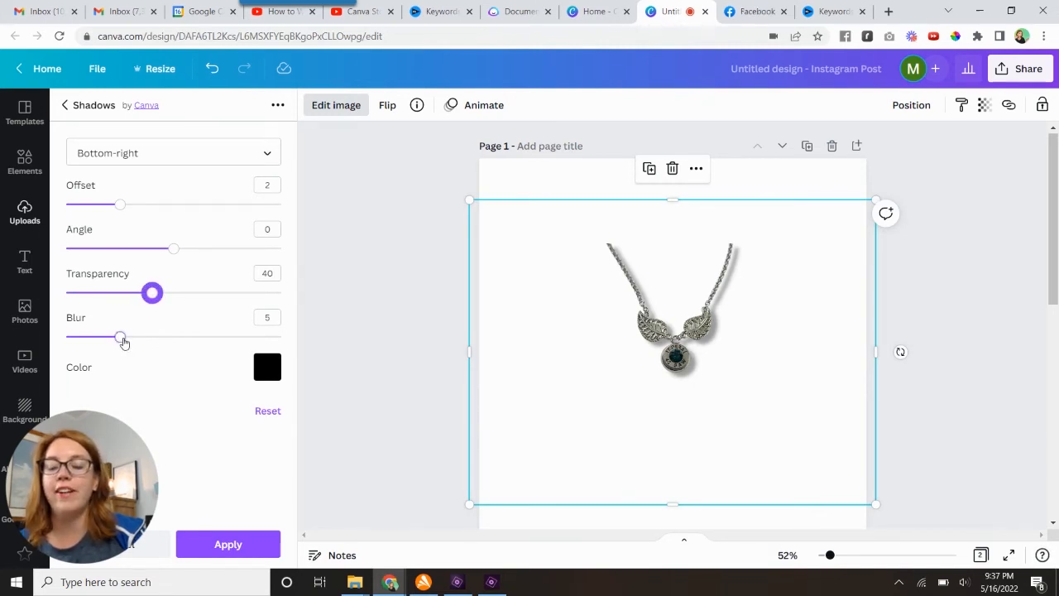
left_click_drag(121, 338, 151, 339)
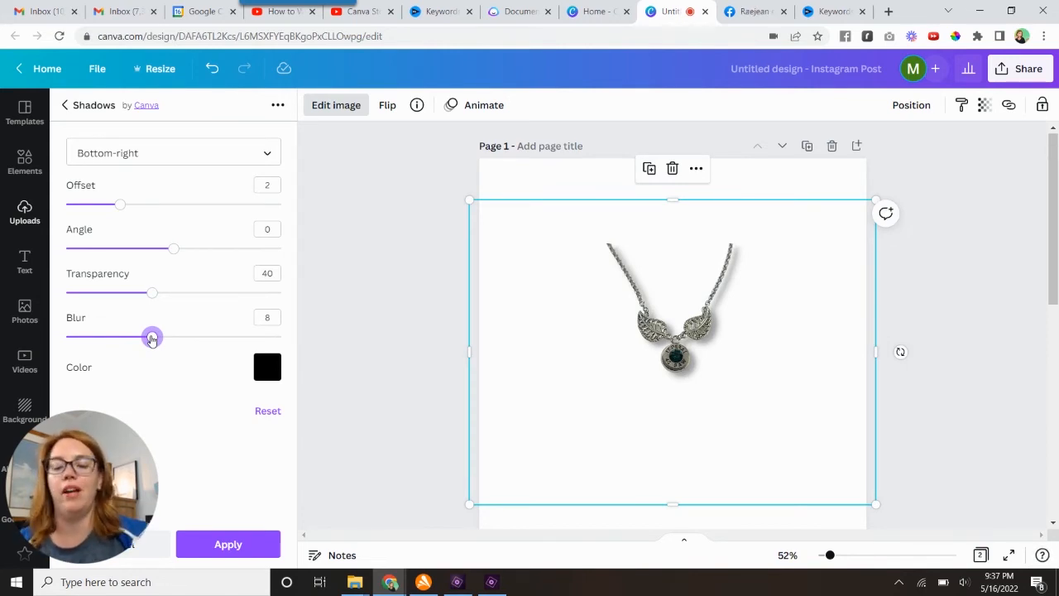
left_click_drag(152, 339, 173, 349)
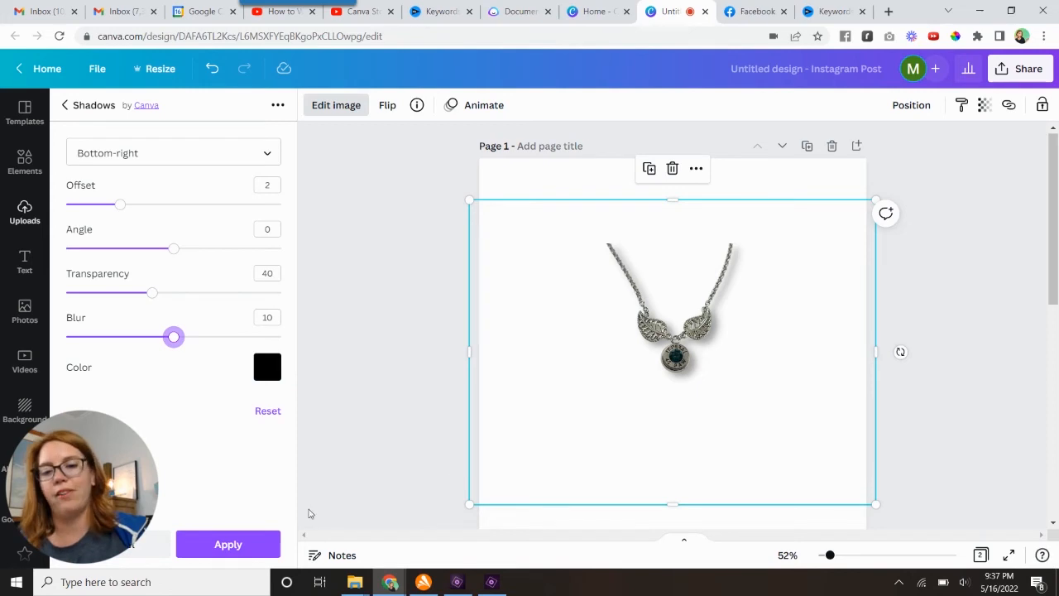
left_click(258, 544)
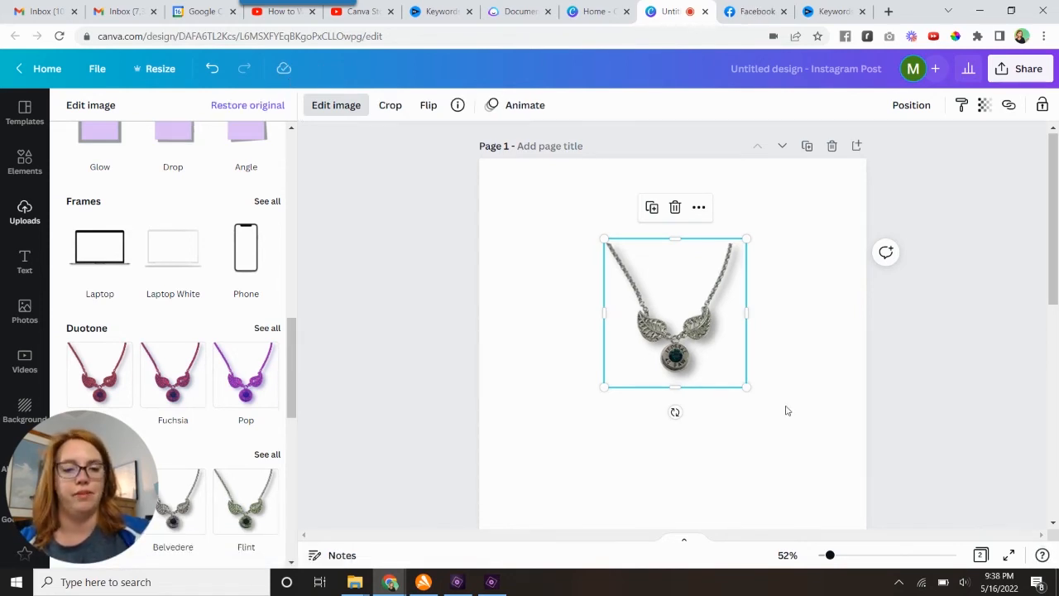
- Enlarge the shadowed necklace to fill most of page 1 and center it horizontally near the page's upper edge
left_click_drag(746, 386, 842, 502)
left_click_drag(728, 425, 655, 354)
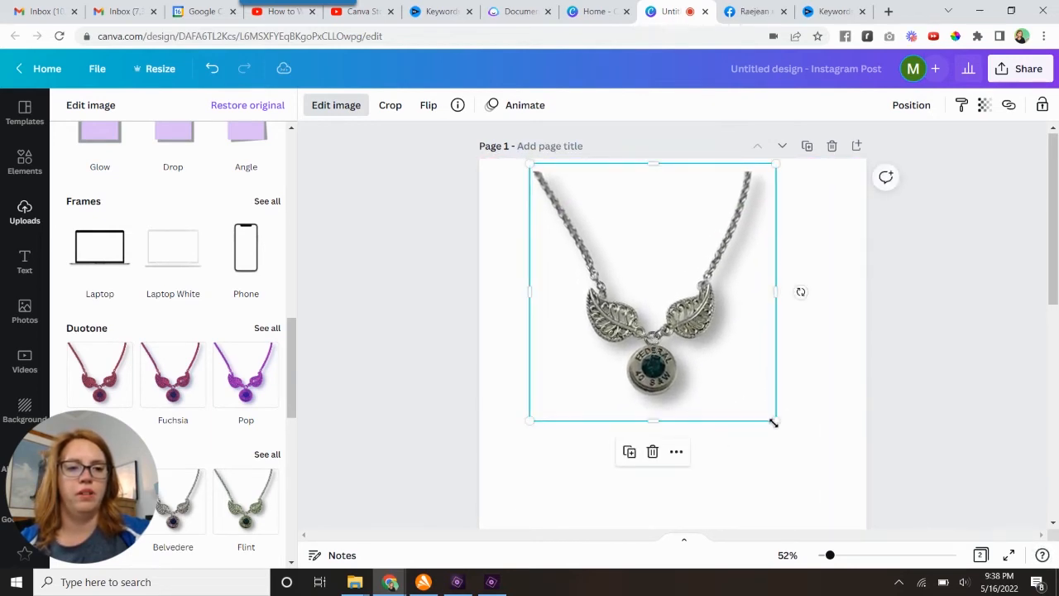
left_click_drag(771, 422, 822, 501)
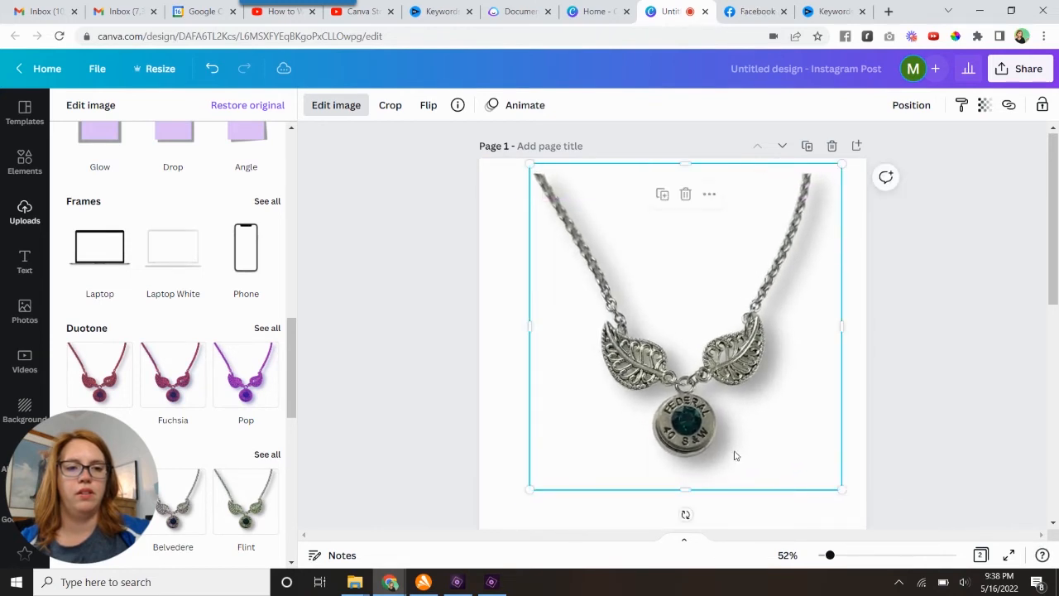
left_click_drag(733, 455, 716, 420)
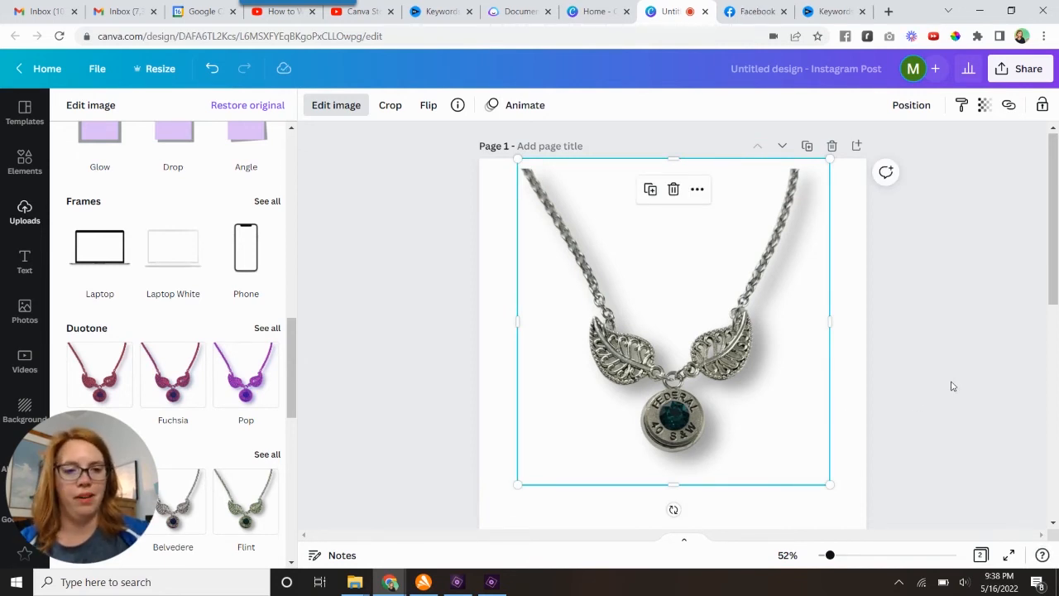
- Deselect the necklace and compare the edited version on page 1 with the original photo on page 2
left_click(953, 385)
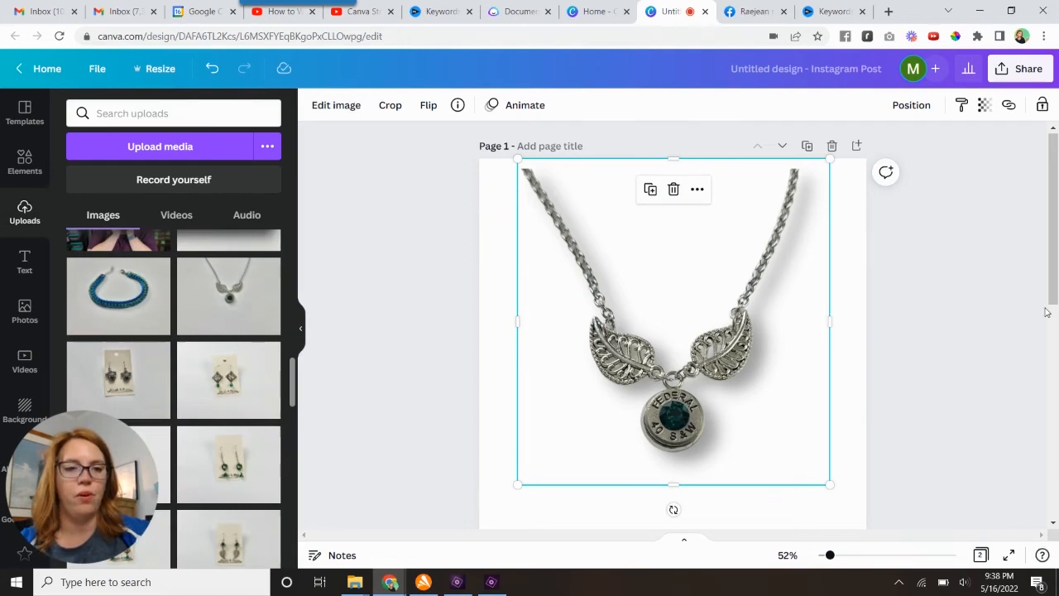
left_click(880, 397)
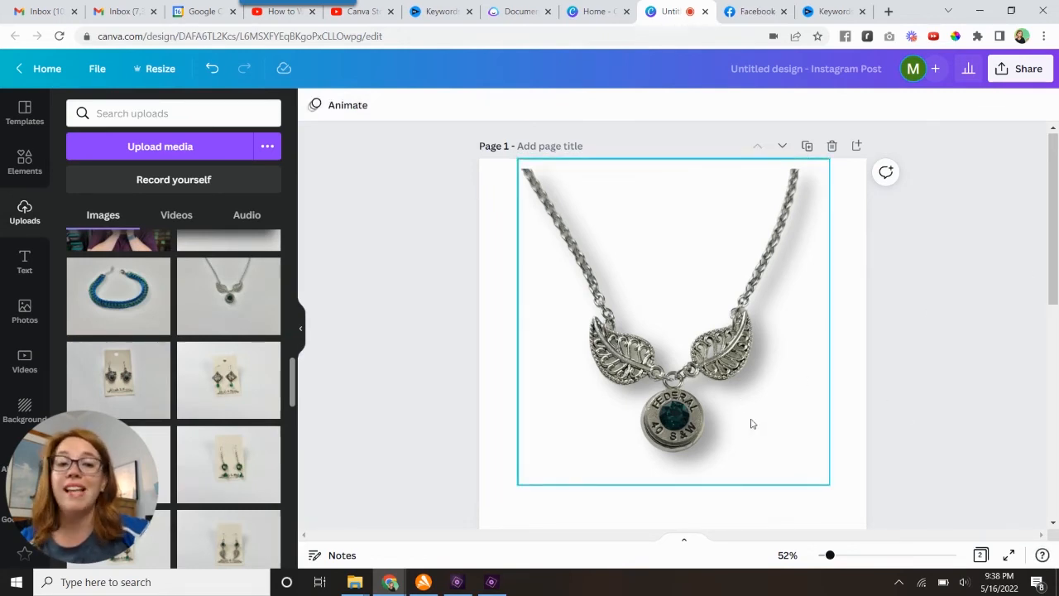
scroll(750, 425, "down", 1)
scroll(751, 423, "down", 5)
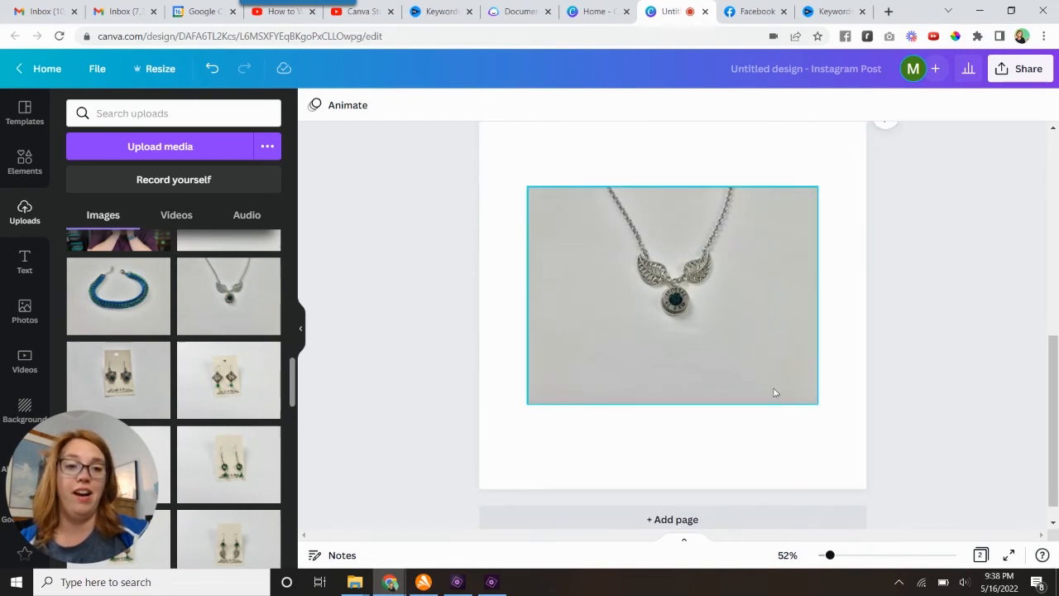
scroll(769, 362, "up", 5)
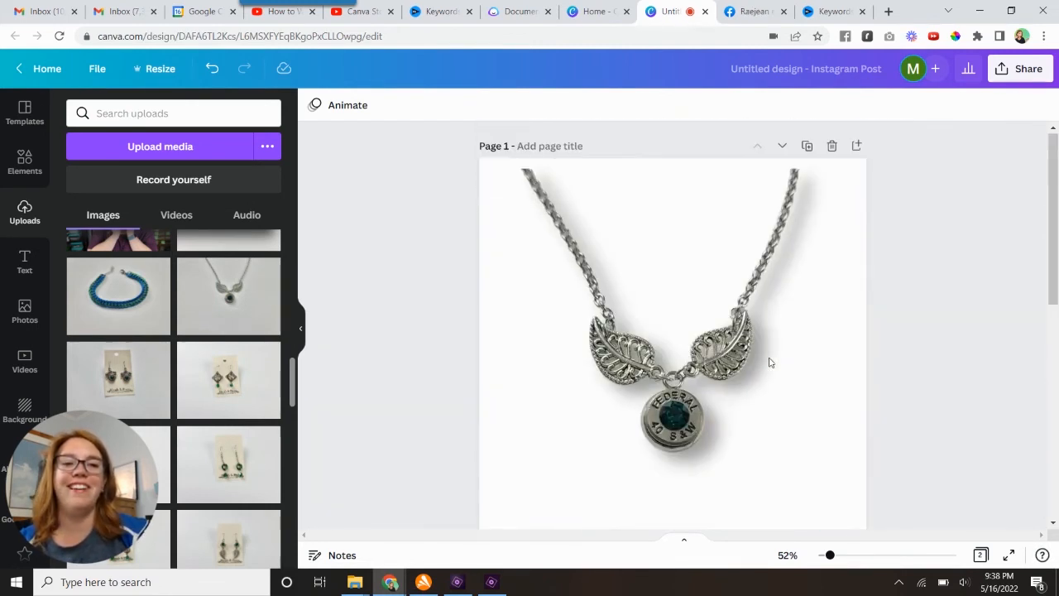
- Set the page 1 necklace image's brightness to 15, contrast to 11 and saturation to 0
scroll(663, 384, "down", 5)
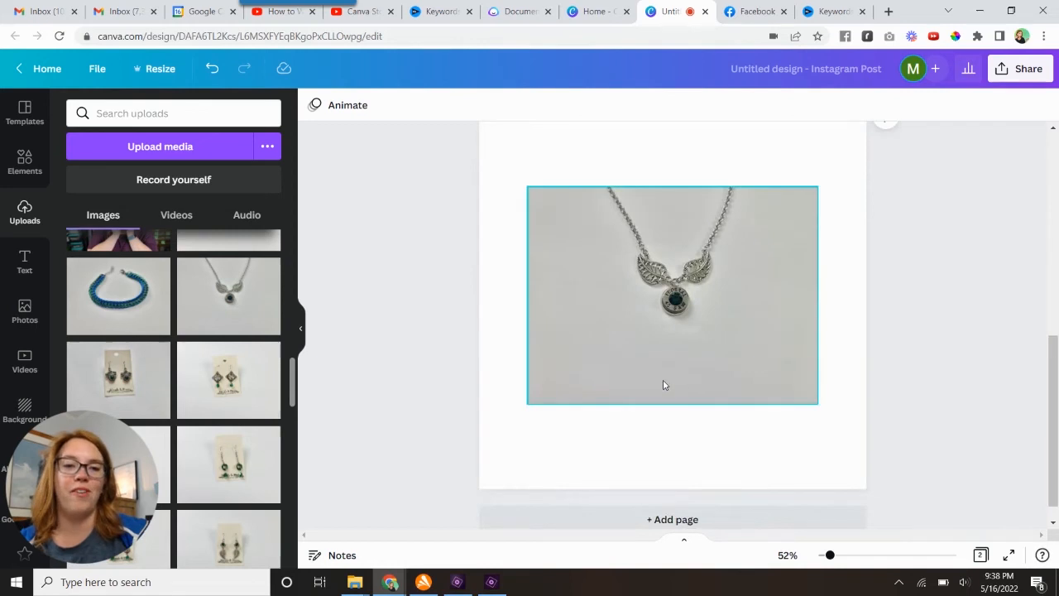
scroll(683, 453, "up", 2)
scroll(684, 453, "up", 3)
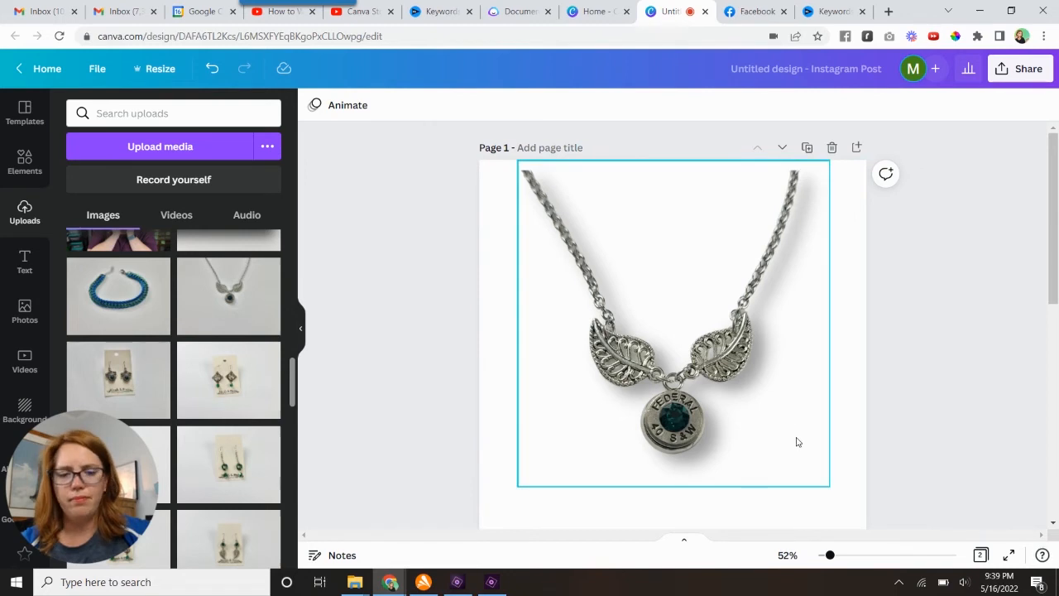
left_click(770, 431)
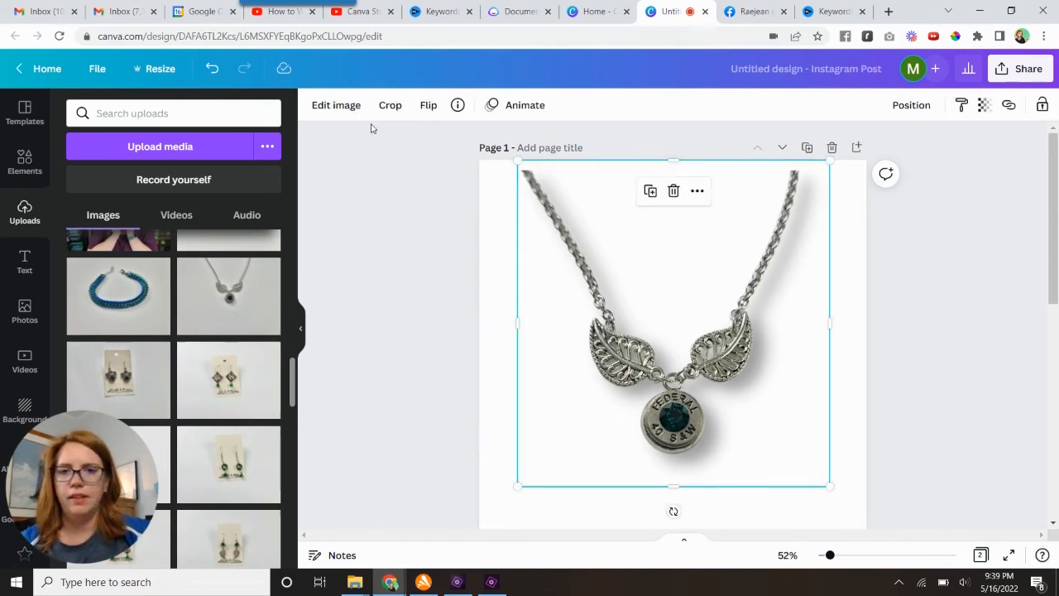
left_click(350, 106)
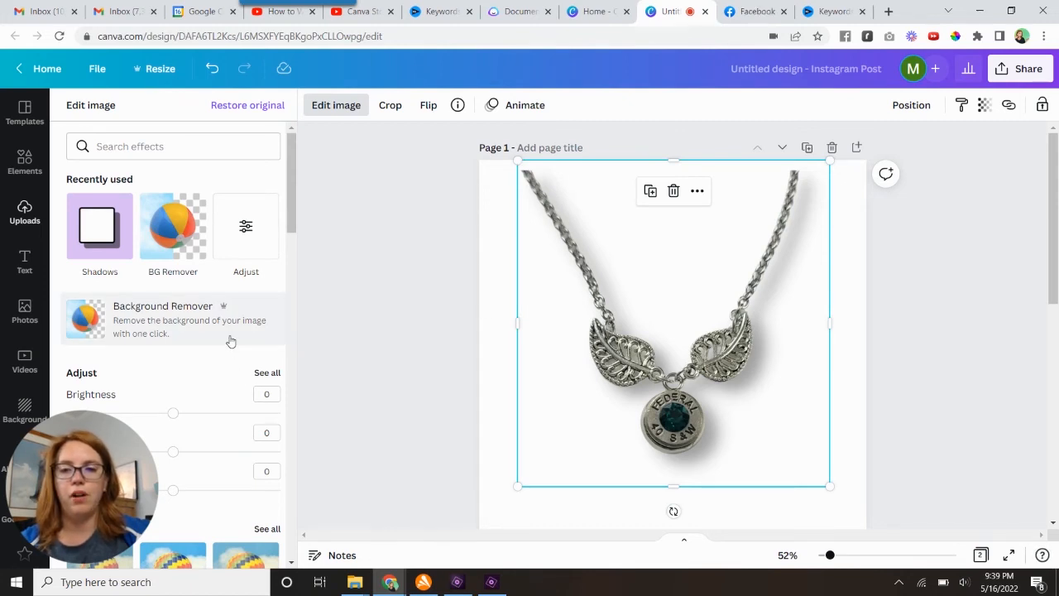
scroll(231, 341, "down", 1)
scroll(231, 341, "down", 1)
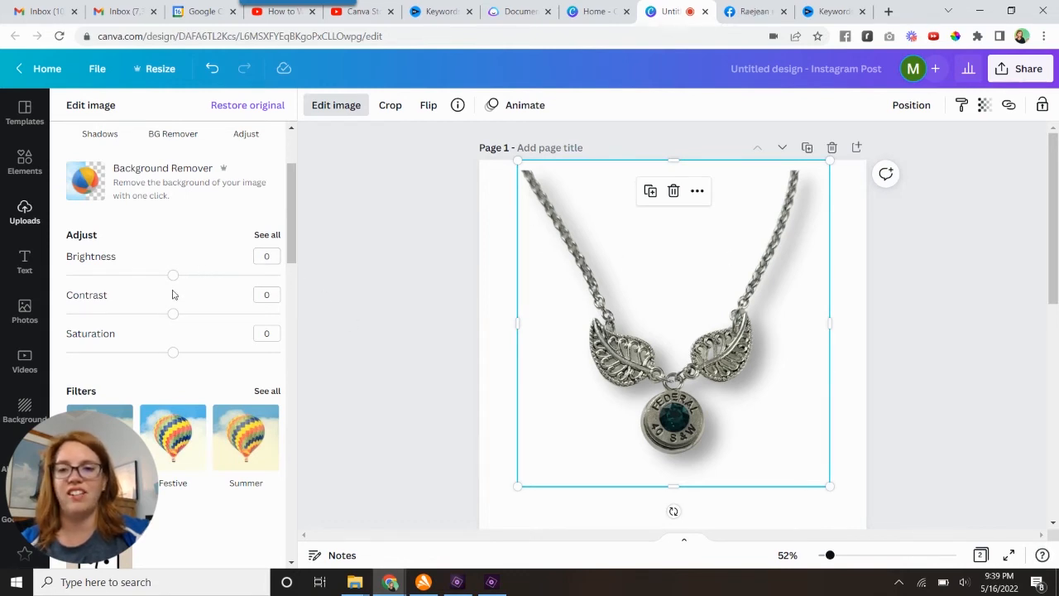
left_click_drag(176, 278, 189, 276)
left_click_drag(173, 313, 185, 313)
left_click_drag(170, 355, 265, 354)
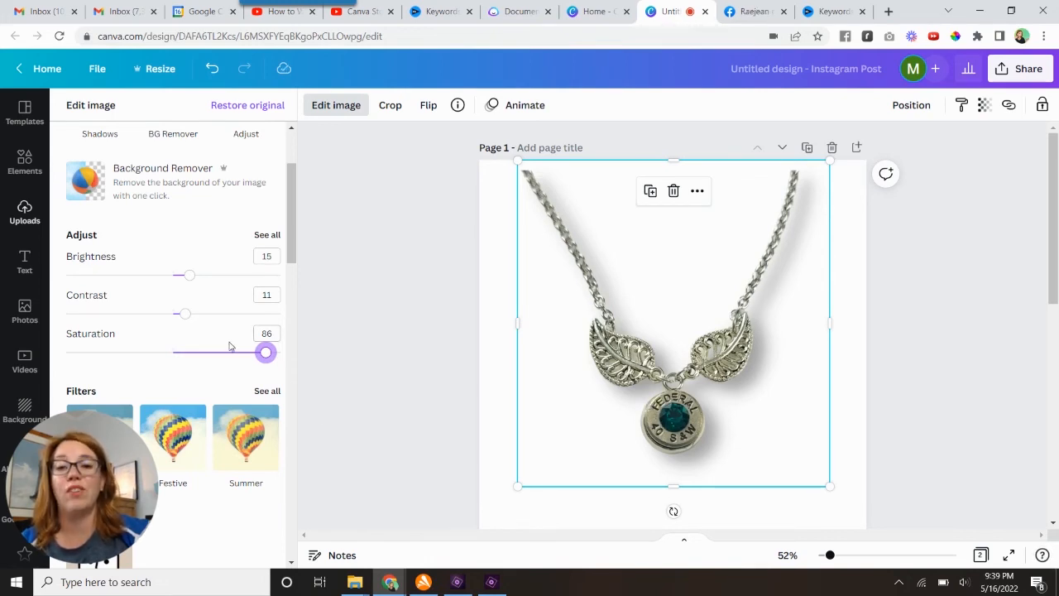
left_click_drag(266, 353, 173, 353)
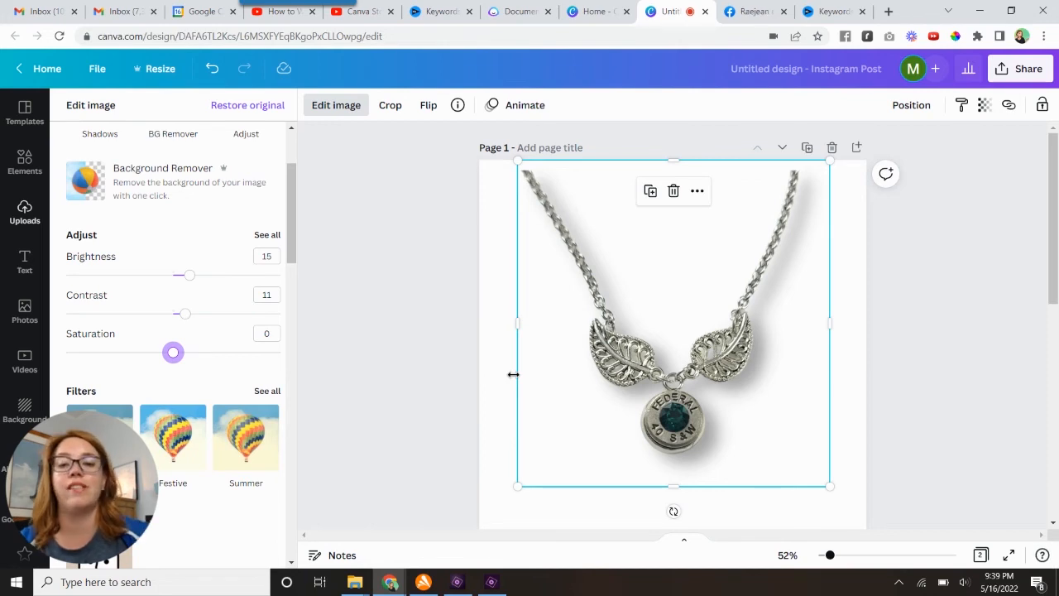
- Show all image adjustments for the page 1 necklace and set its shadows to 65
left_click(267, 235)
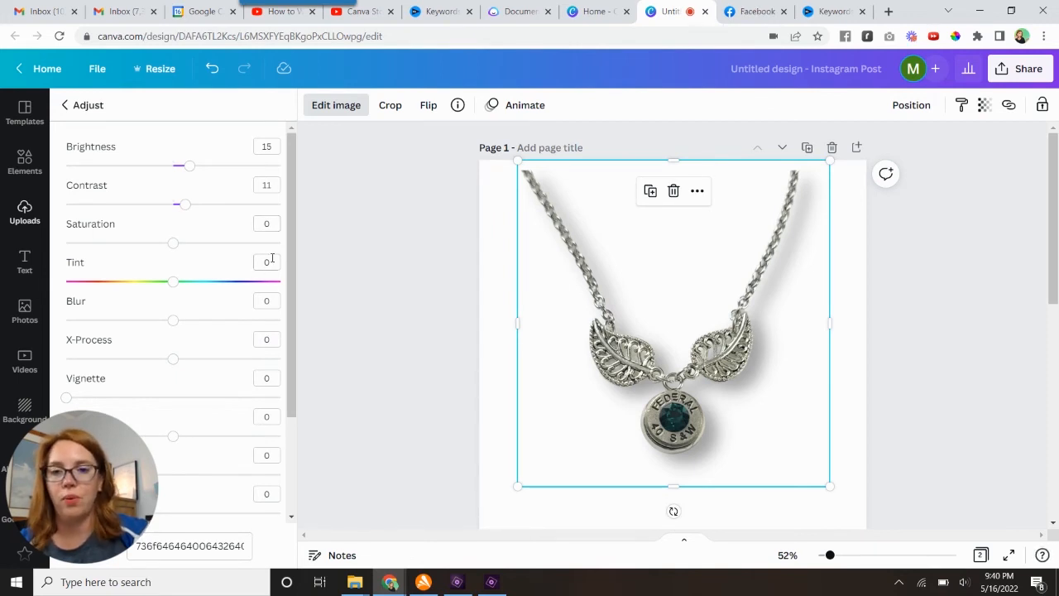
left_click_drag(289, 180, 307, 331)
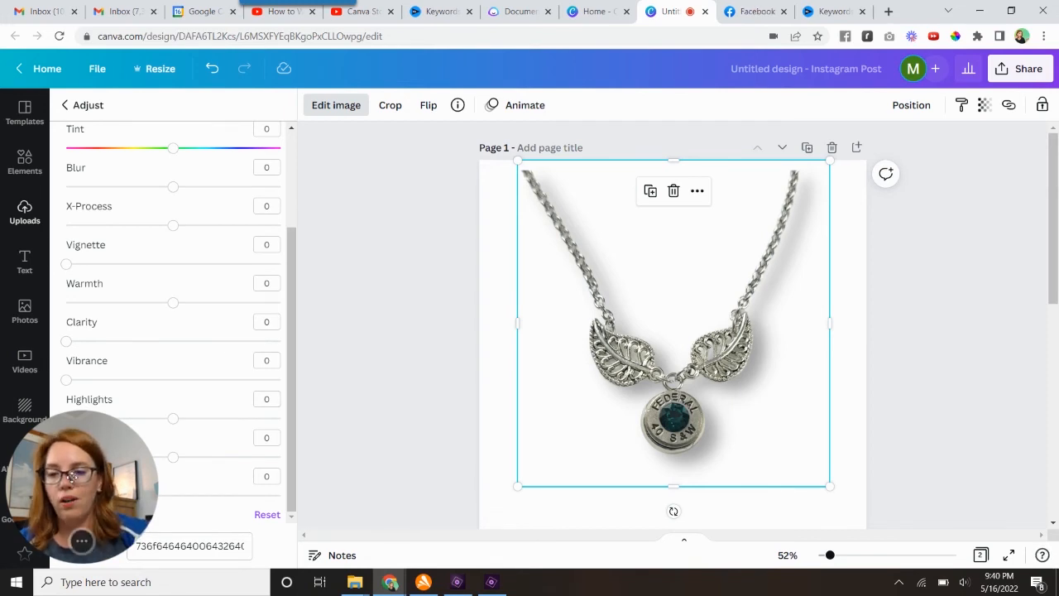
left_click_drag(73, 478, 921, 466)
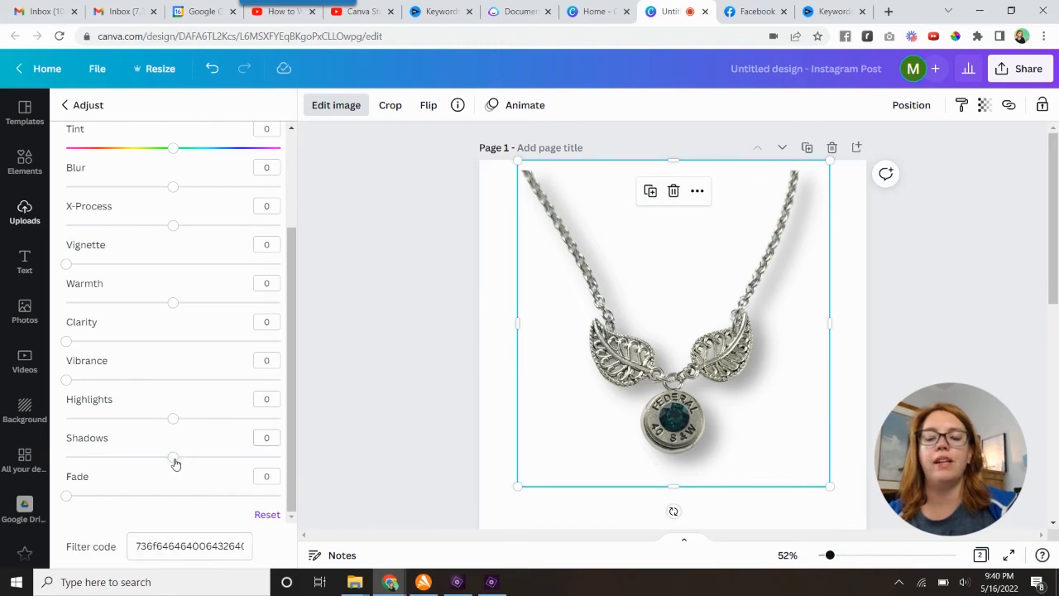
left_click_drag(175, 462, 244, 457)
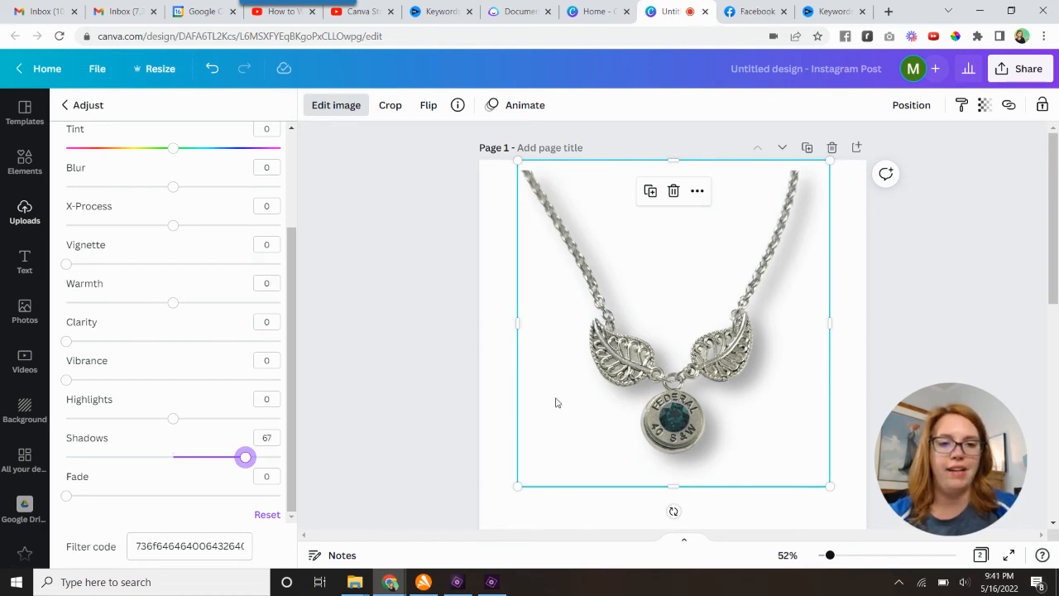
left_click_drag(245, 456, 174, 460)
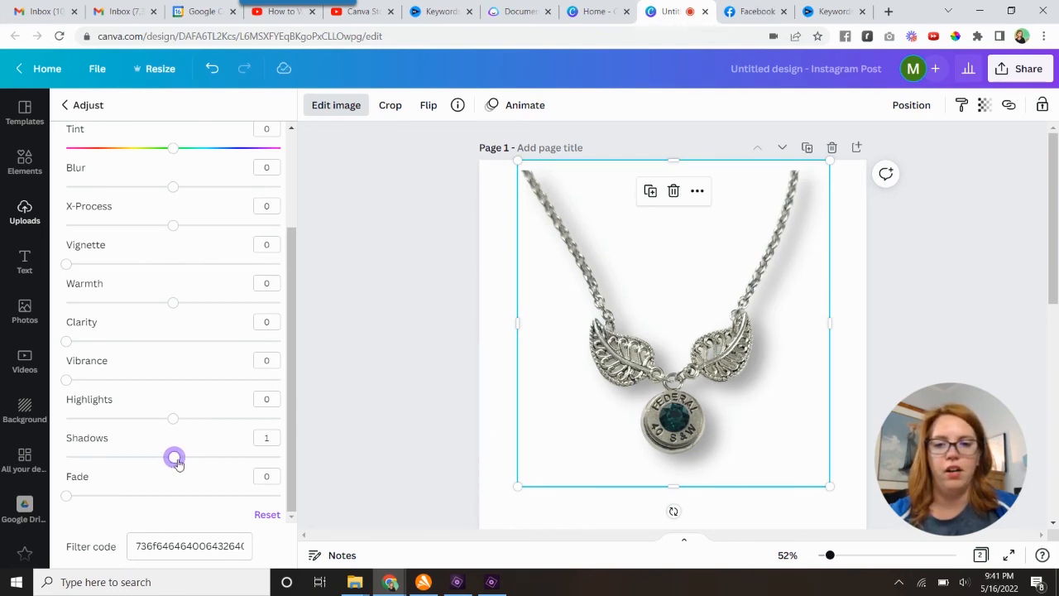
left_click_drag(176, 463, 280, 460)
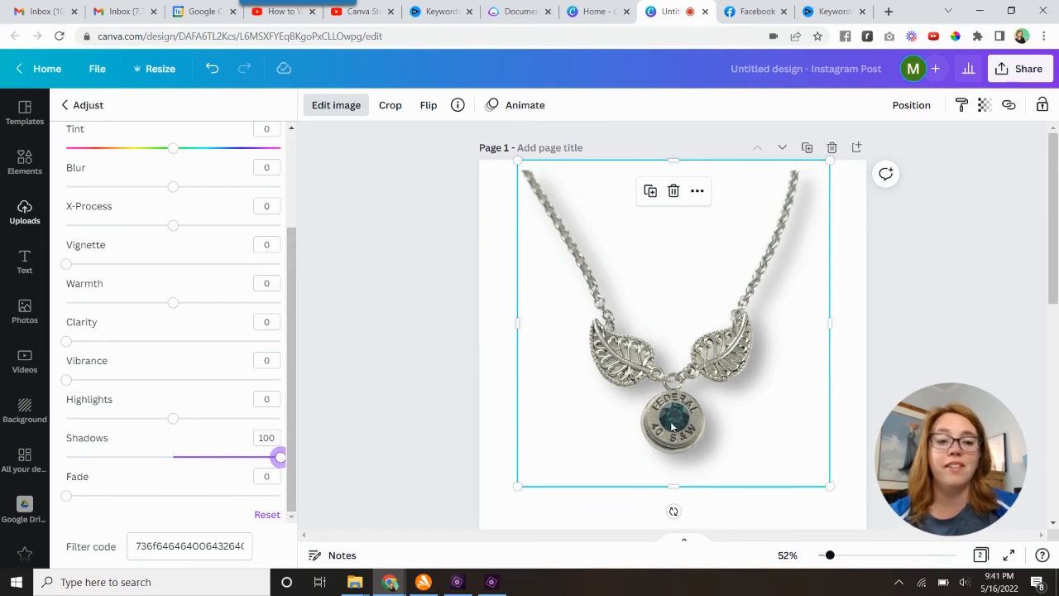
left_click_drag(279, 458, 249, 461)
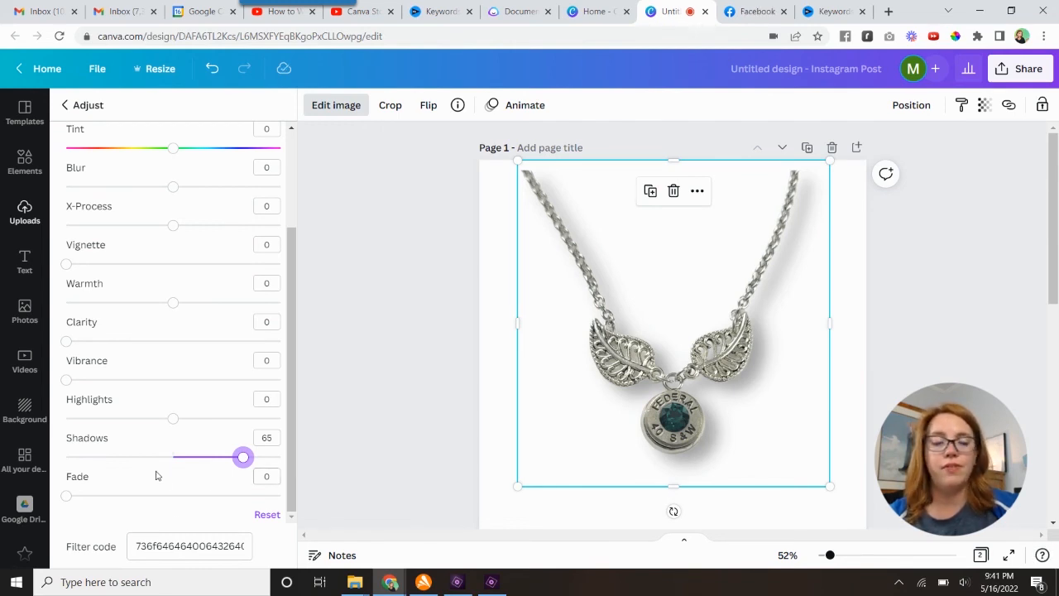
- Set the necklace's highlights to 1, and compare the adjusted image with the original photo on page 2
mouse_move(173, 418)
left_mouse_down()
mouse_move(74, 417)
mouse_move(301, 430)
mouse_move(175, 424)
left_mouse_up()
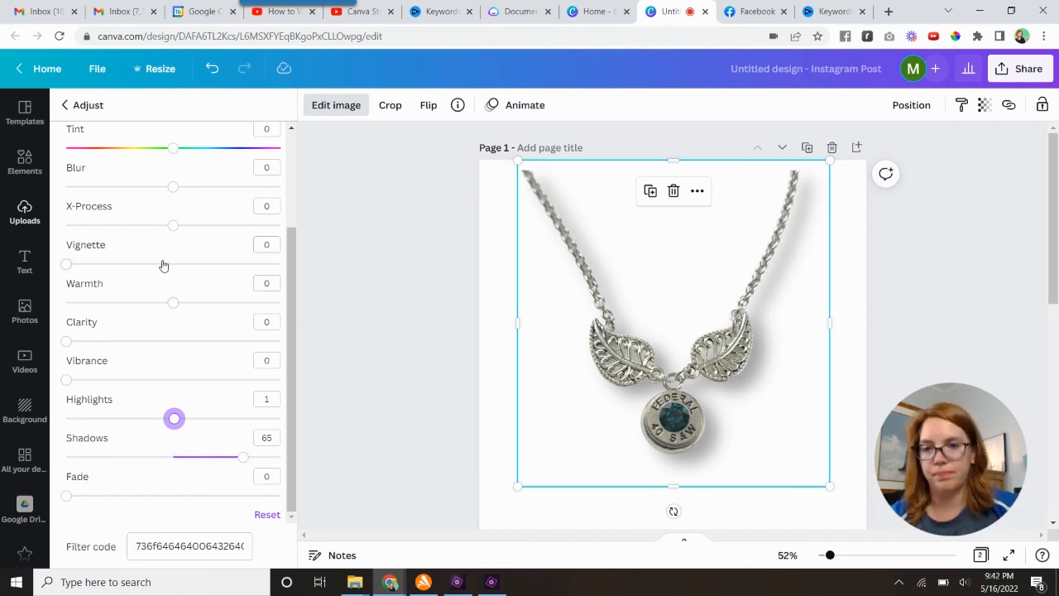
scroll(219, 310, "up", 3)
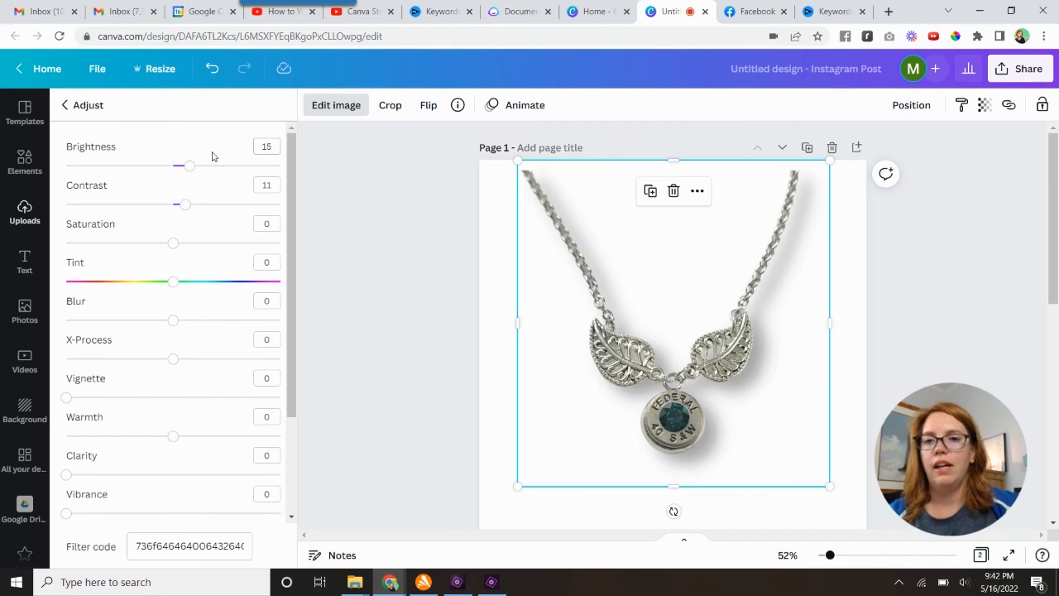
scroll(173, 380, "down", 3)
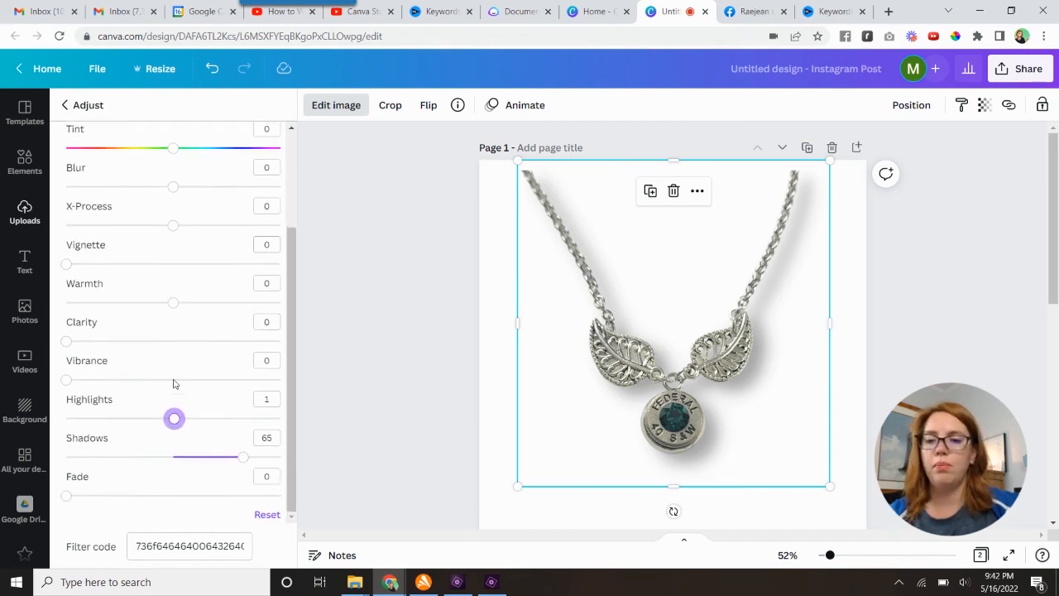
scroll(174, 383, "up", 3)
left_click(392, 197)
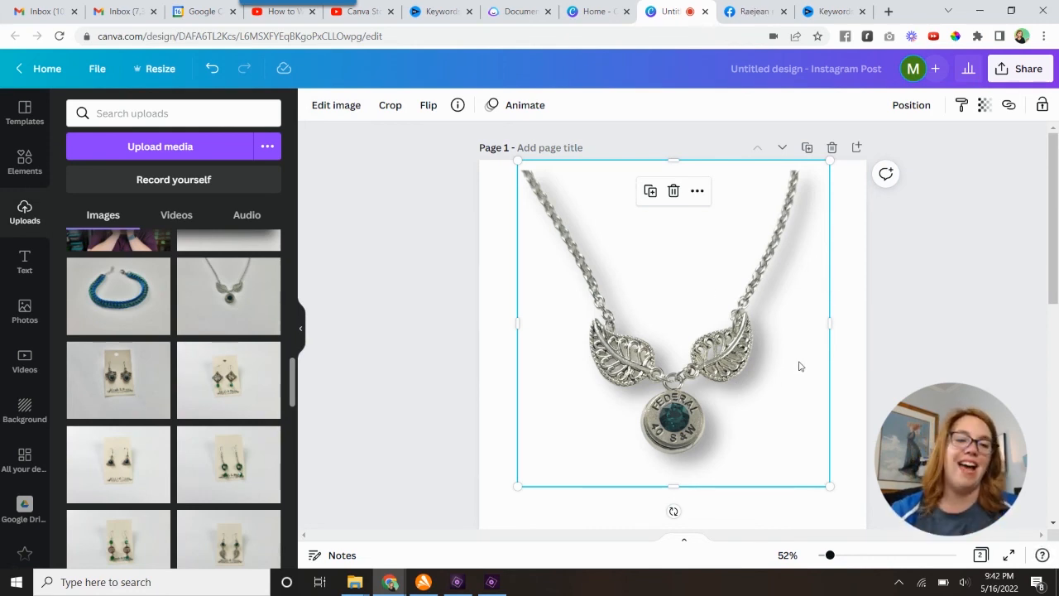
scroll(796, 365, "down", 5)
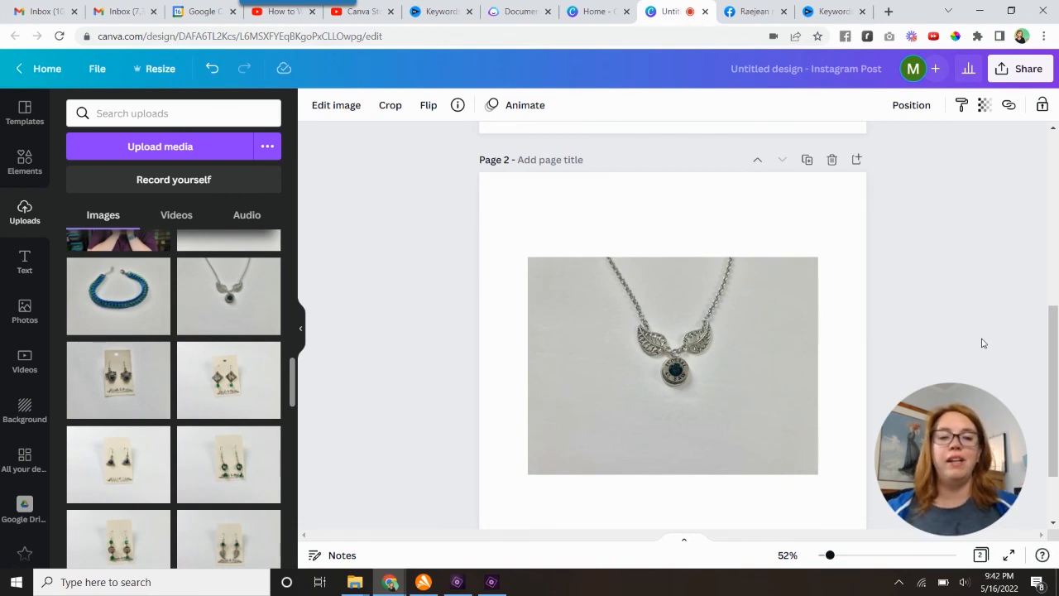
scroll(983, 343, "up", 6)
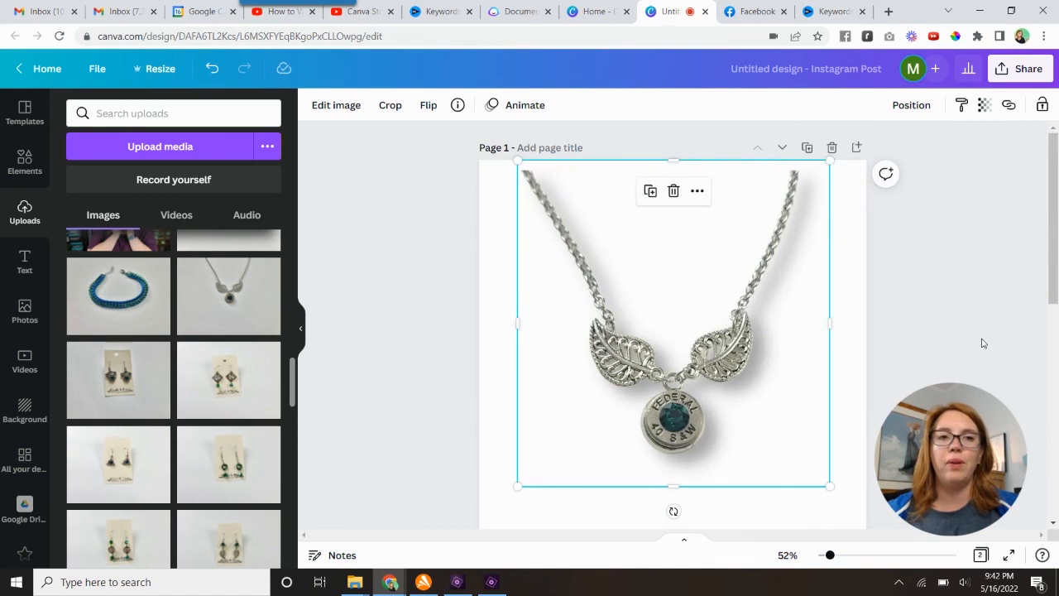